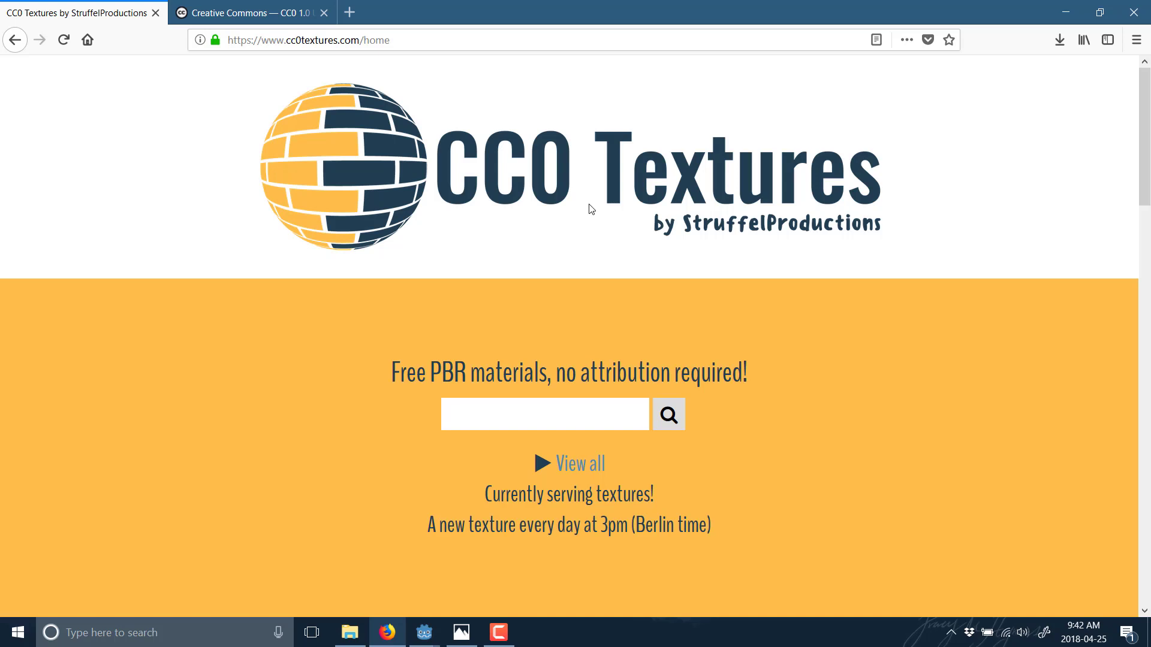
# Highlight the 'A new texture every day' line and scroll through the CC0 Textures homepage.
pyautogui.moveTo(424, 530); pyautogui.dragTo(728, 519)
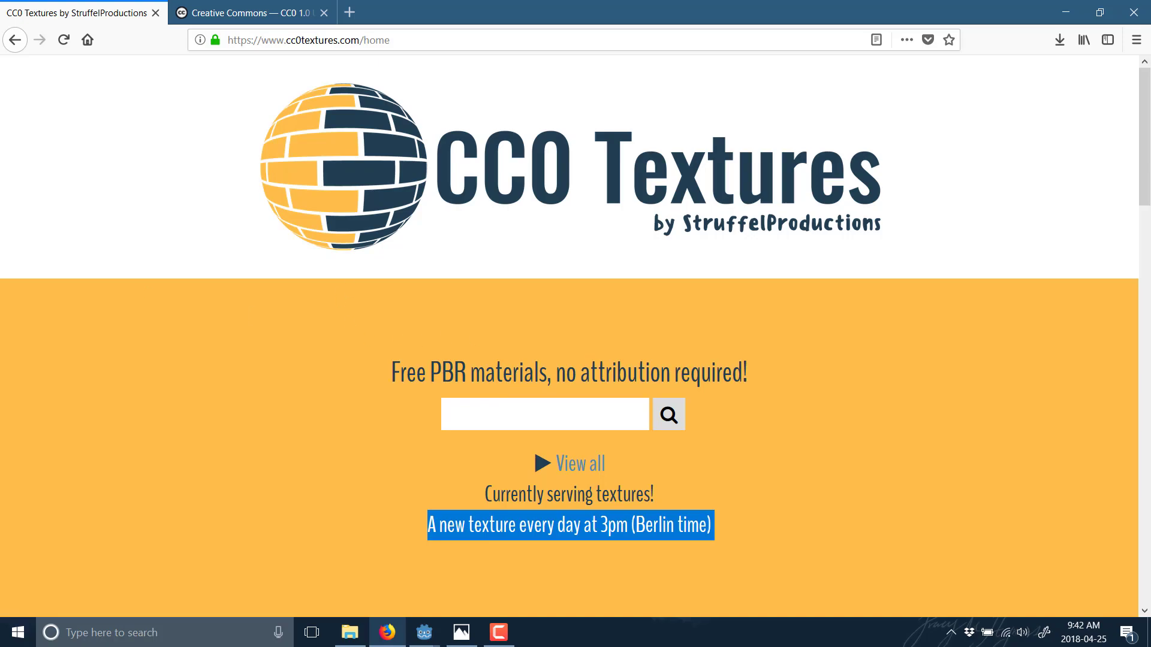
pyautogui.scroll(-3, 689, 233)
pyautogui.scroll(-3, 689, 233)
pyautogui.scroll(-4, 689, 234)
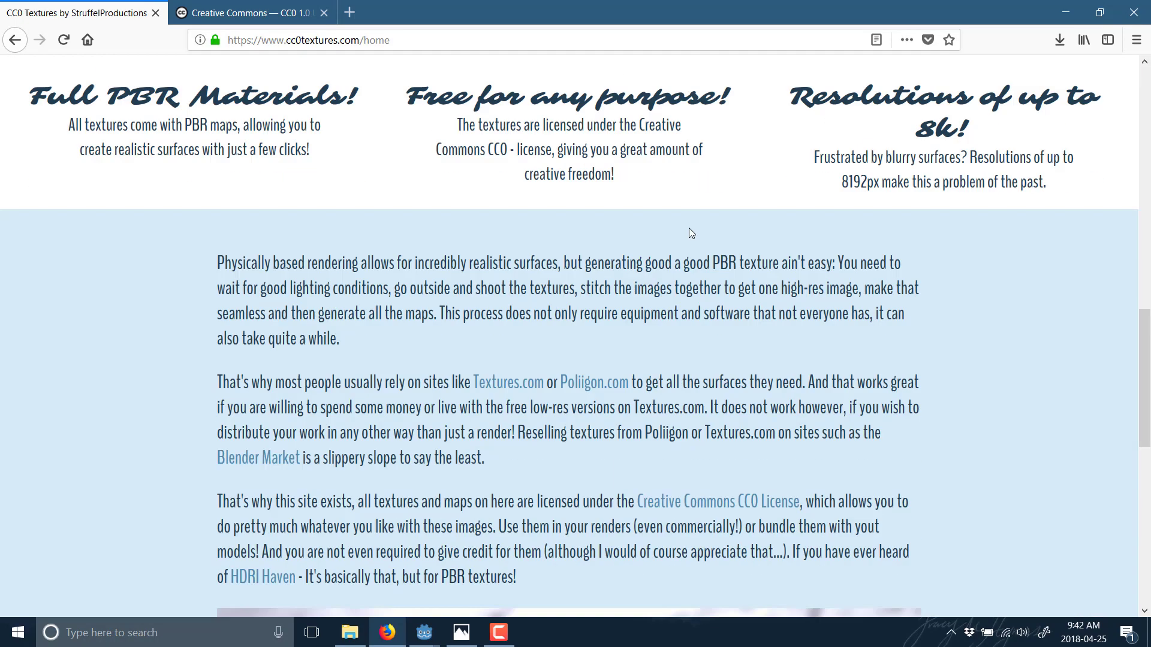
pyautogui.scroll(-10, 688, 233)
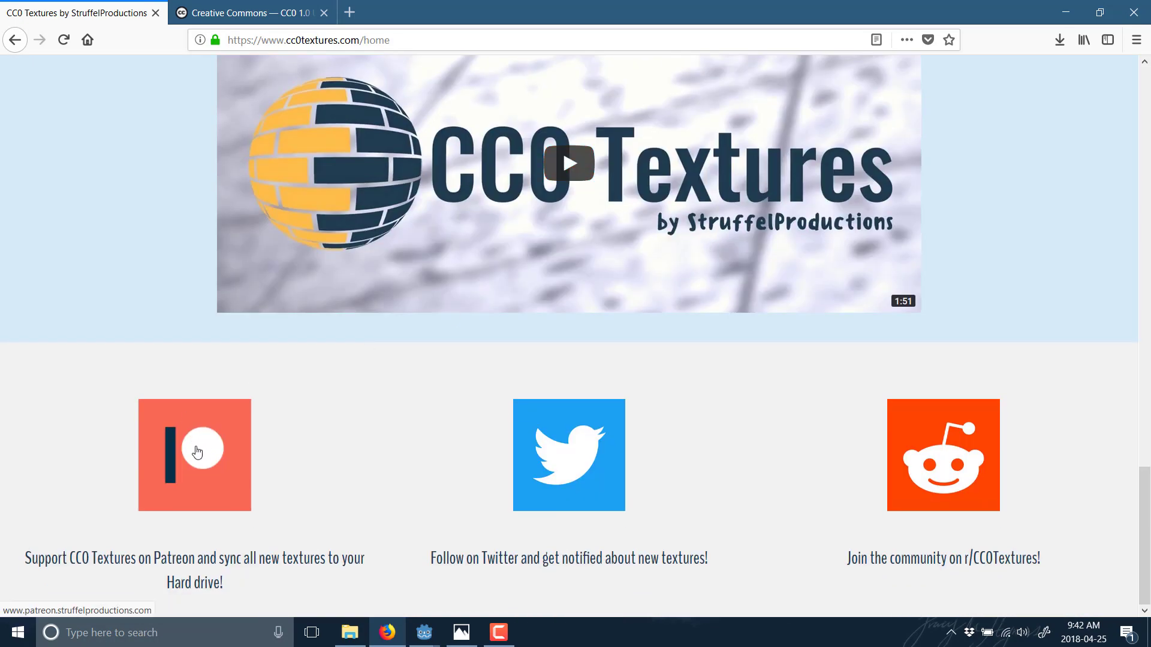
pyautogui.scroll(8, 249, 442)
pyautogui.scroll(12, 249, 442)
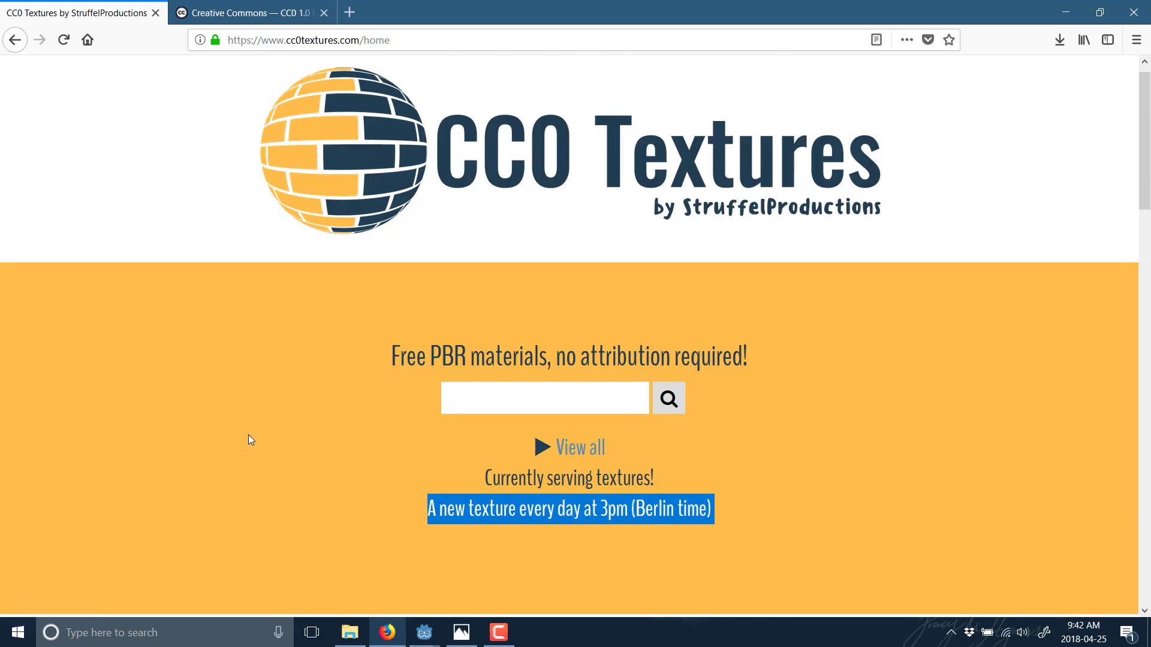
pyautogui.scroll(1, 249, 440)
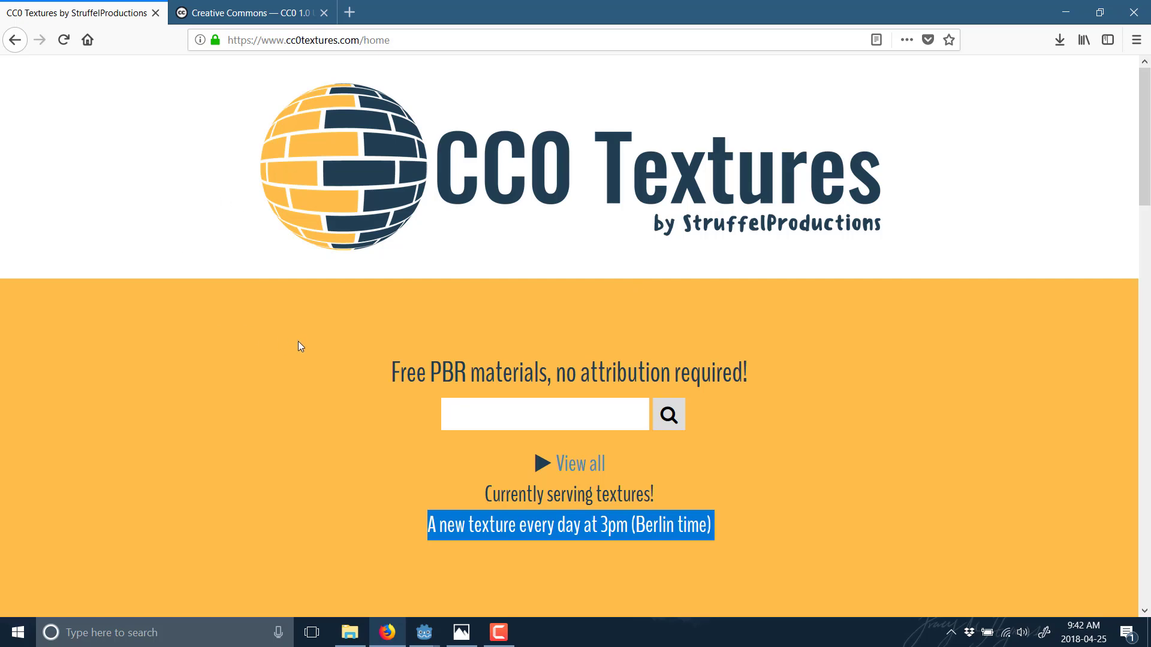
# Switch to the Creative Commons CC0 1.0 licence deed tab.
pyautogui.click(244, 14)
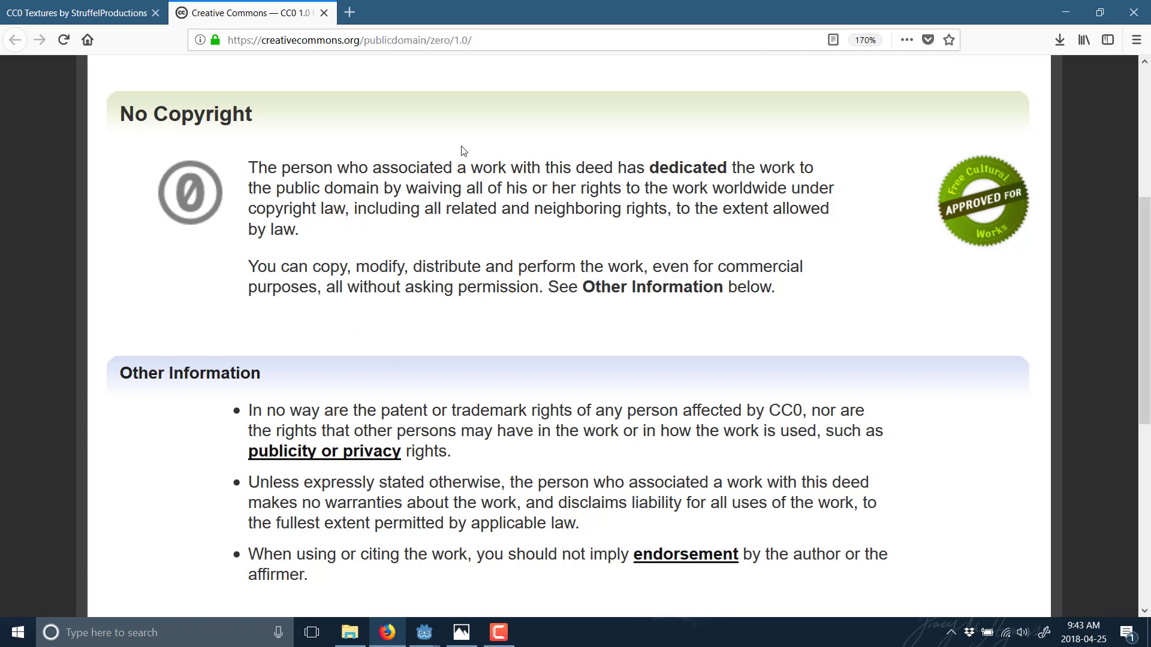
# Return to CC0 Textures and browse the full 'View all' texture catalogue.
pyautogui.click(57, 12)
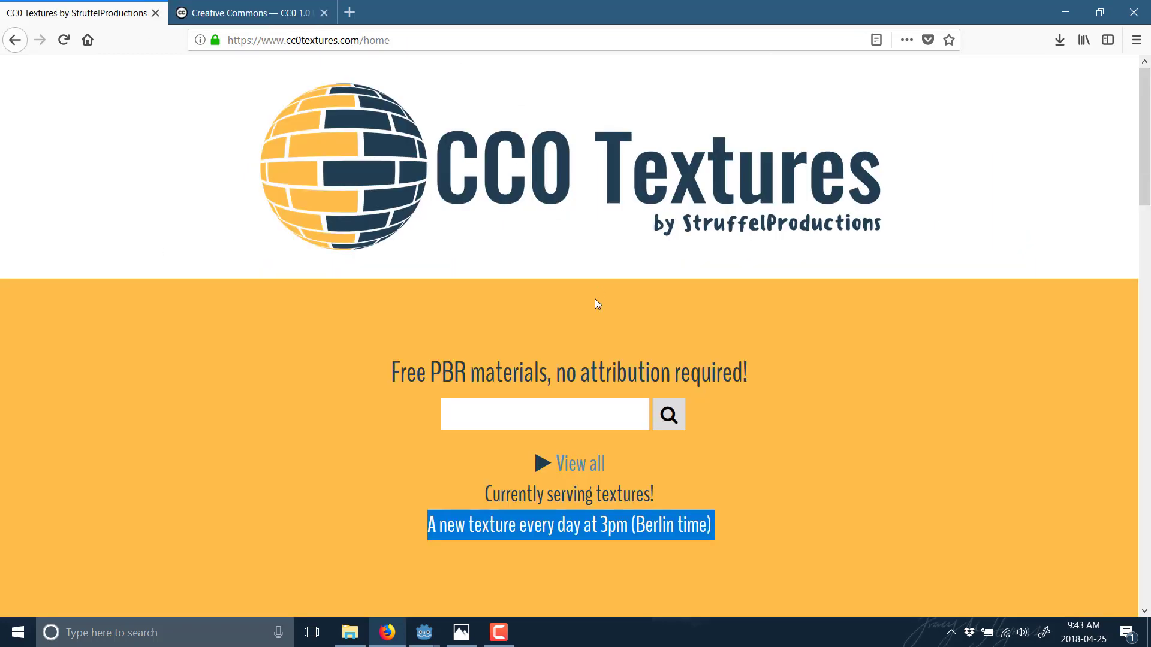
pyautogui.click(591, 464)
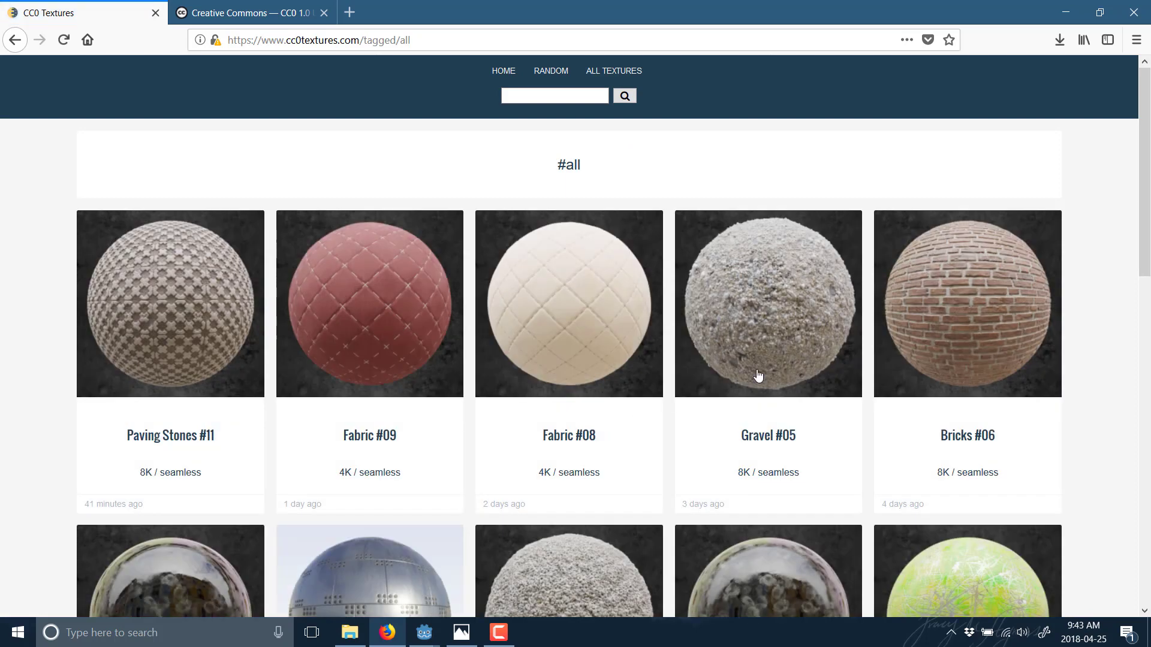
pyautogui.scroll(-3, 609, 321)
pyautogui.scroll(-2, 815, 354)
pyautogui.scroll(-4, 816, 350)
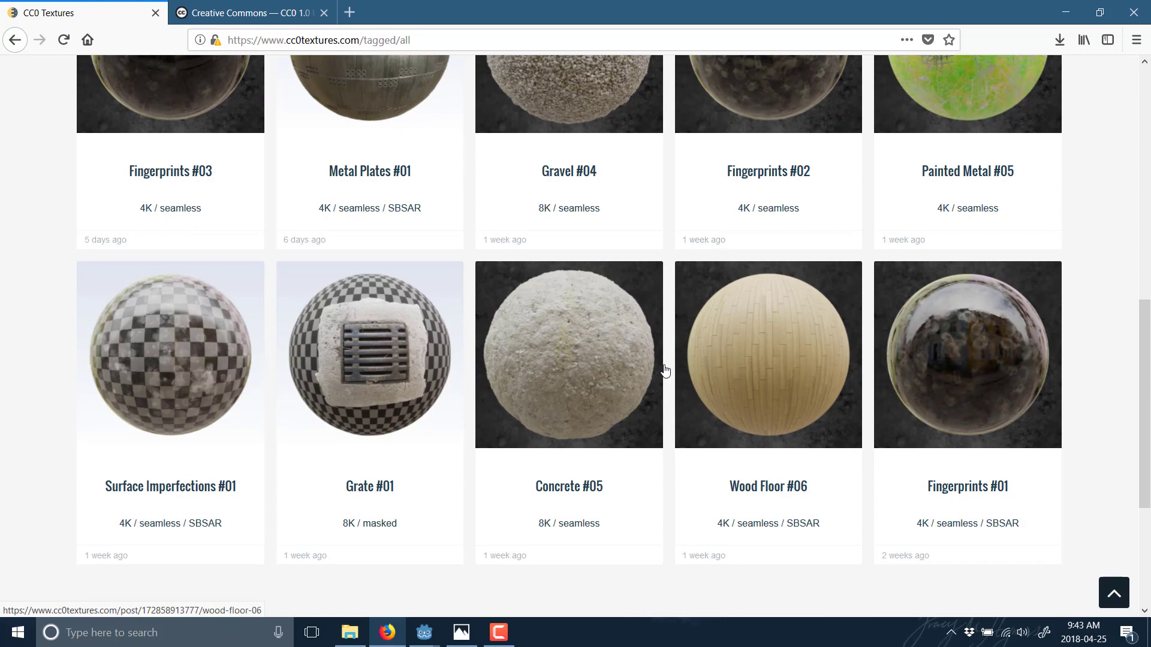
pyautogui.scroll(-3, 413, 414)
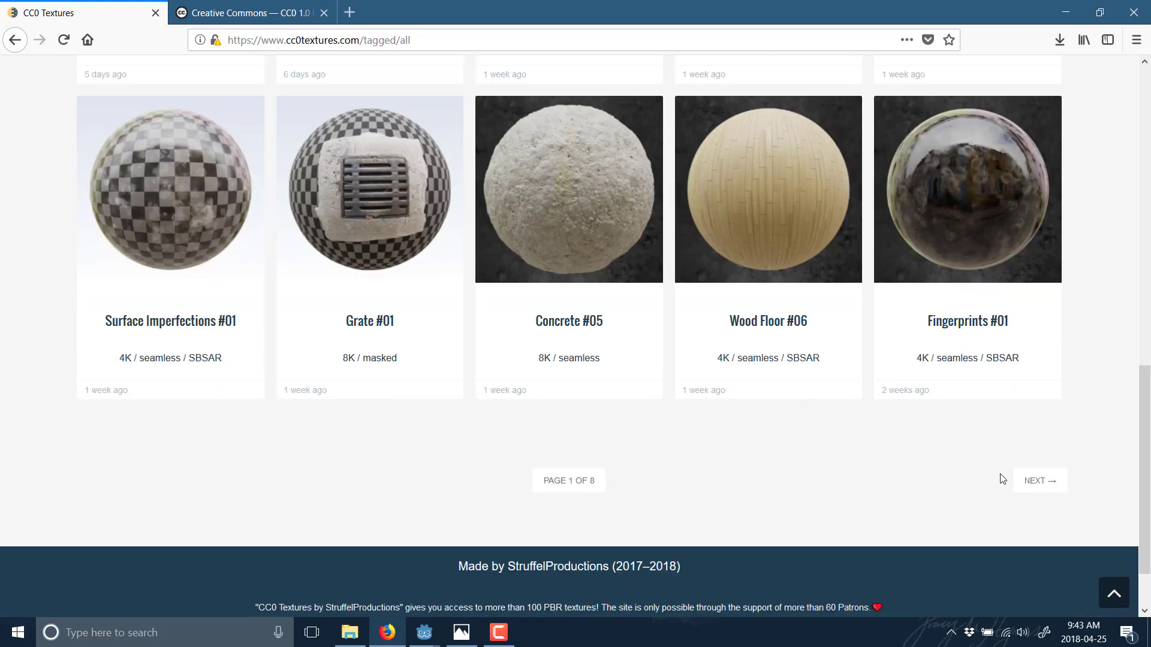
# Go to the catalogue's second page of textures and look through it.
pyautogui.click(1037, 481)
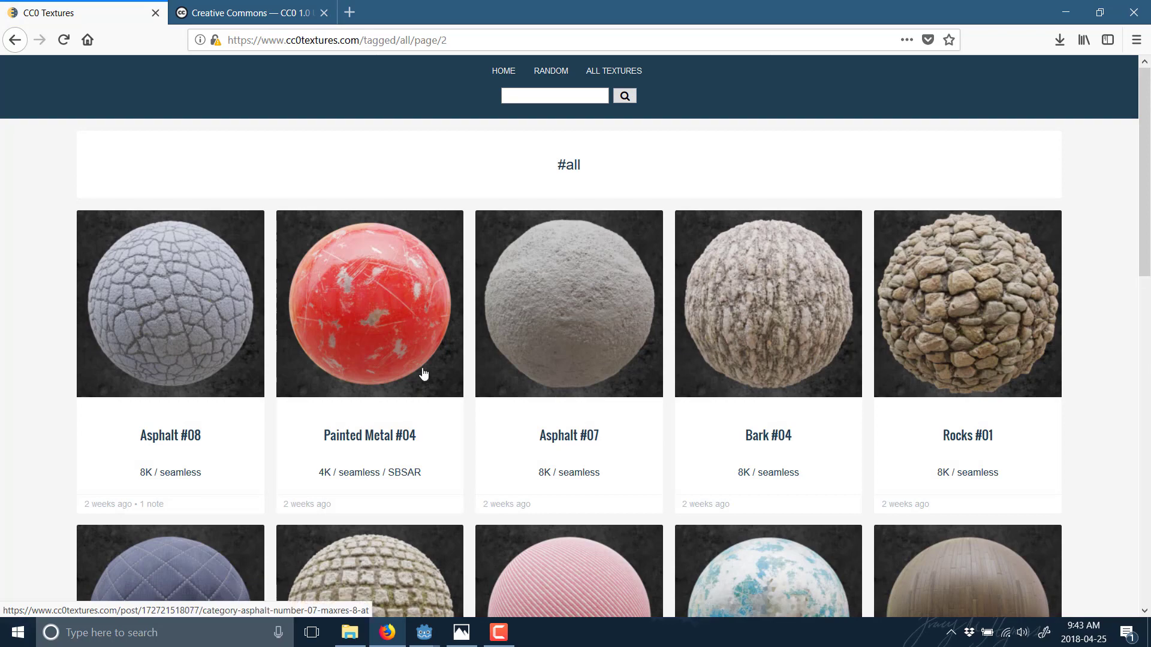
pyautogui.scroll(-3, 423, 378)
pyautogui.scroll(-7, 371, 475)
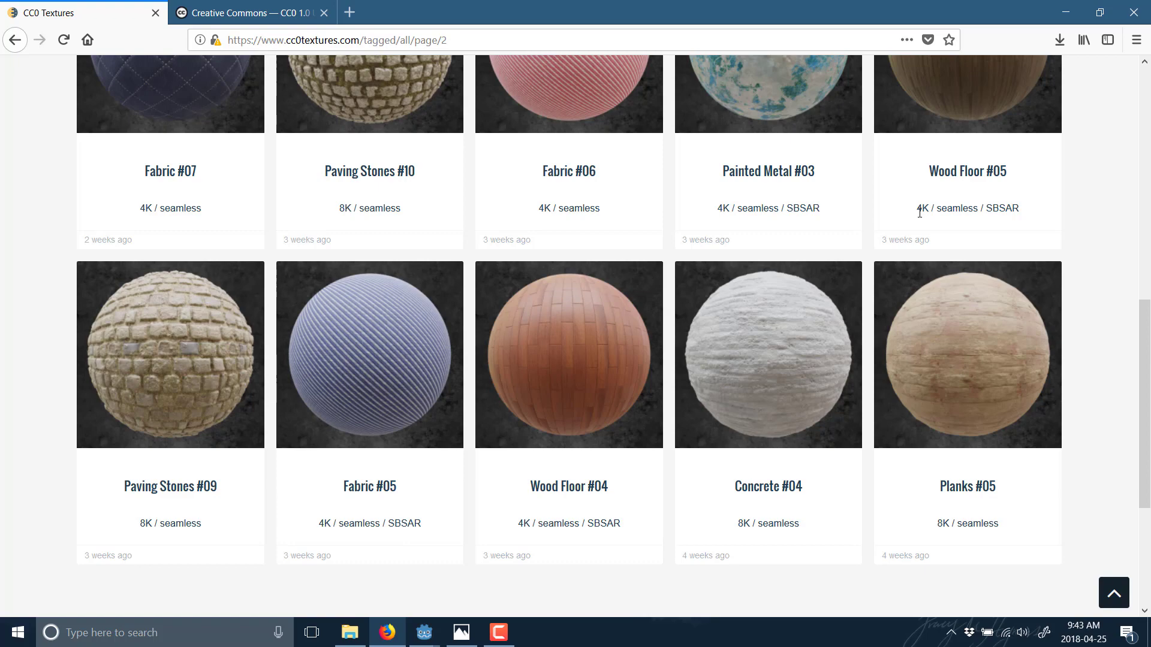
pyautogui.scroll(5, 760, 231)
pyautogui.scroll(5, 659, 180)
# Search the texture library for 'metal' and scroll through the results.
pyautogui.click(563, 94)
pyautogui.write('metal')
pyautogui.press('Return')
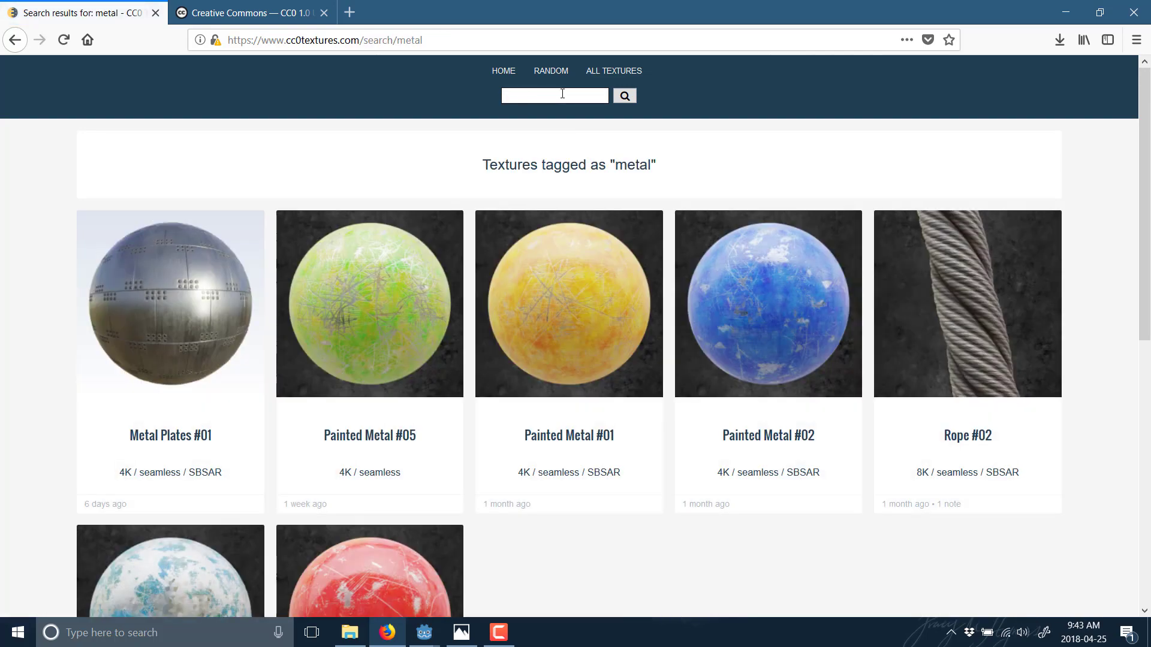
pyautogui.scroll(-2, 283, 293)
pyautogui.scroll(-2, 611, 393)
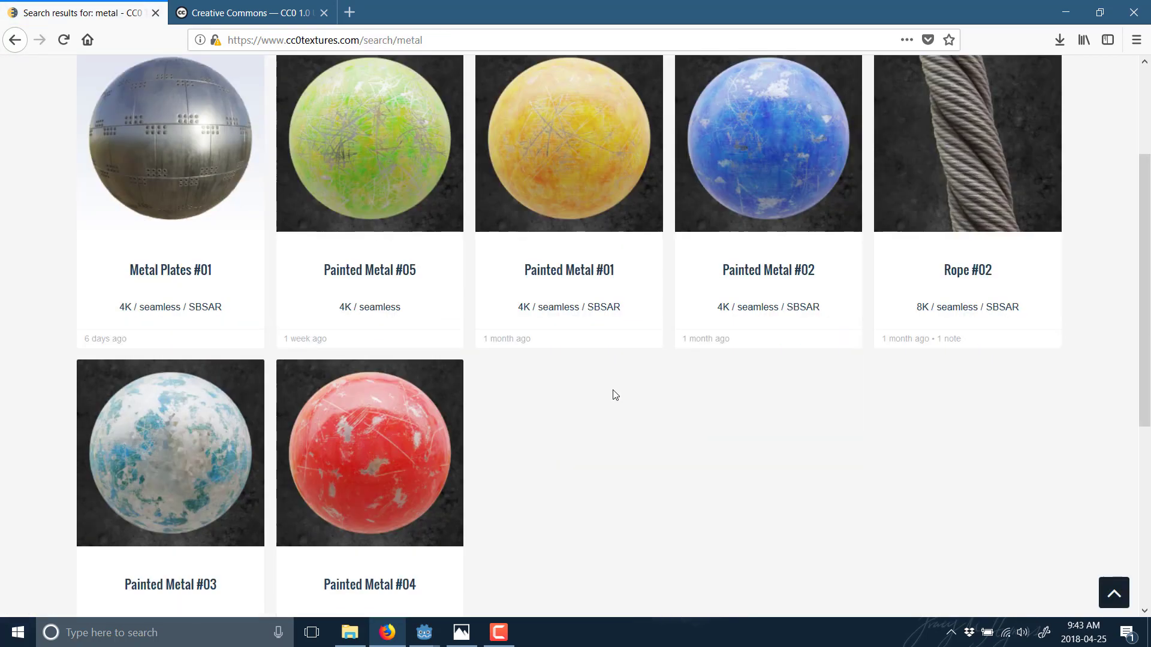
pyautogui.scroll(2, 611, 393)
pyautogui.scroll(2, 367, 424)
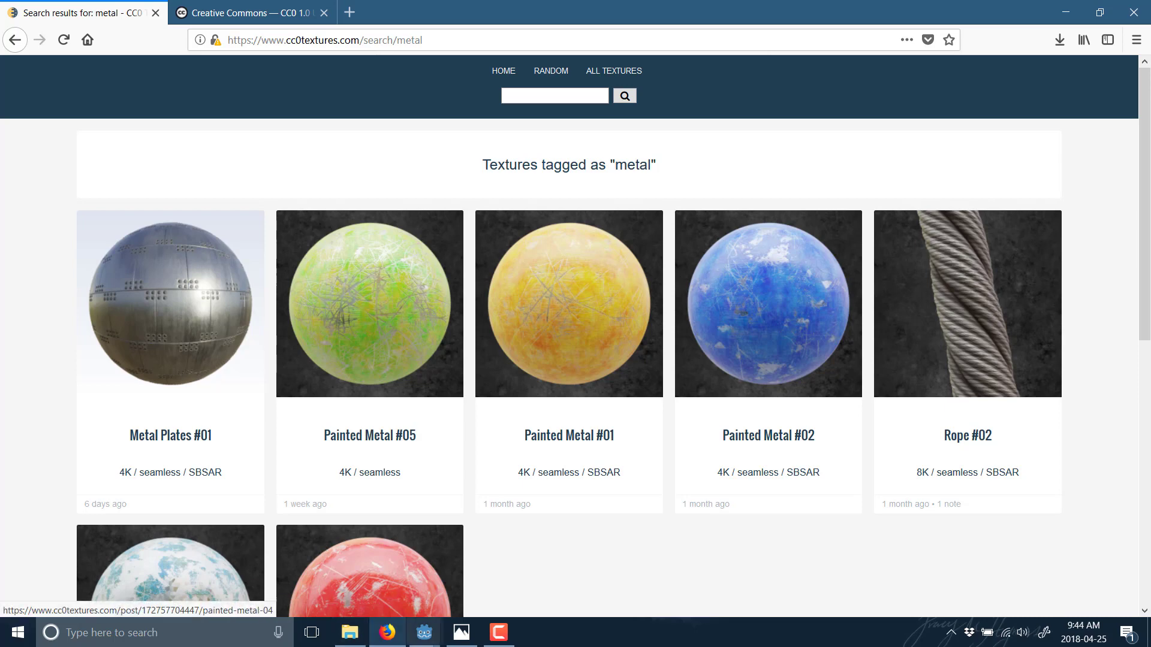
# Show the [4K]MetalPlates01(1) download folder with its five texture maps.
pyautogui.click(350, 632)
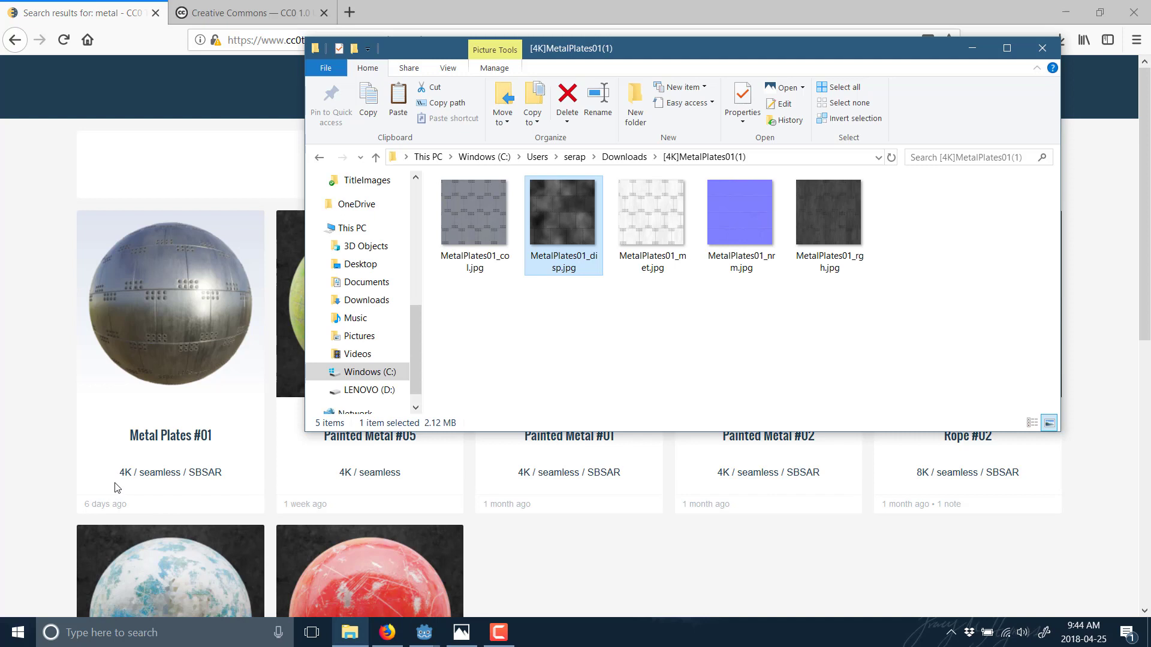
pyautogui.moveTo(360, 296)
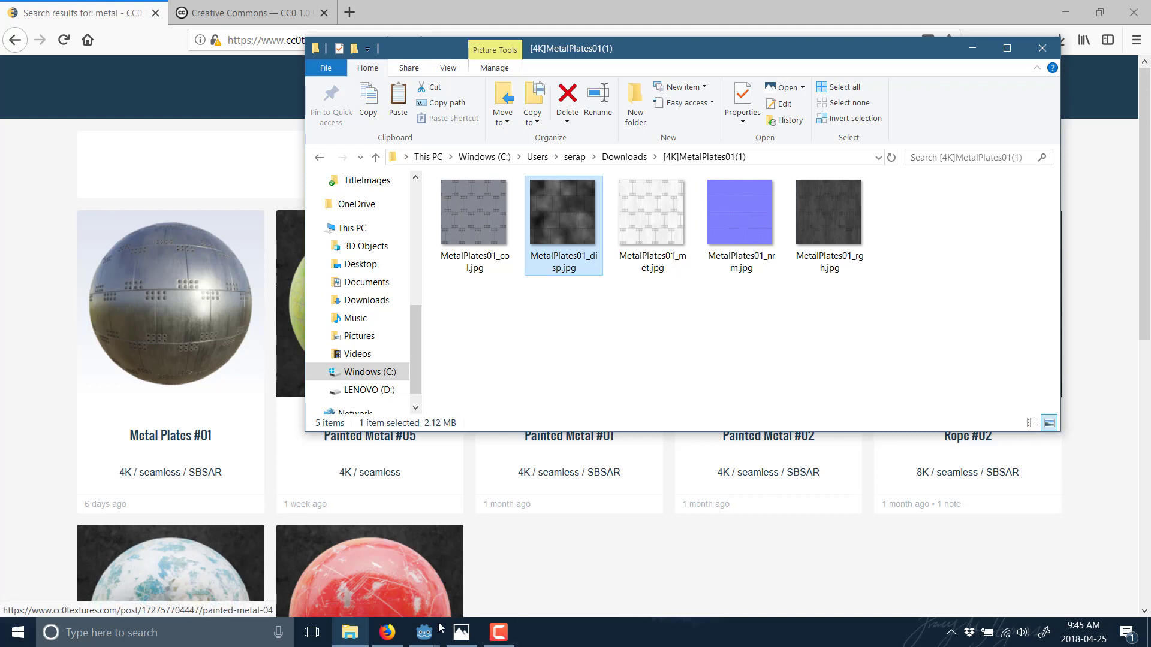
# In Godot, orbit to the brick sphere and edit MeshInstance2's SpatialMaterial.
pyautogui.click(423, 640)
pyautogui.moveTo(423, 632)
pyautogui.click(477, 571)
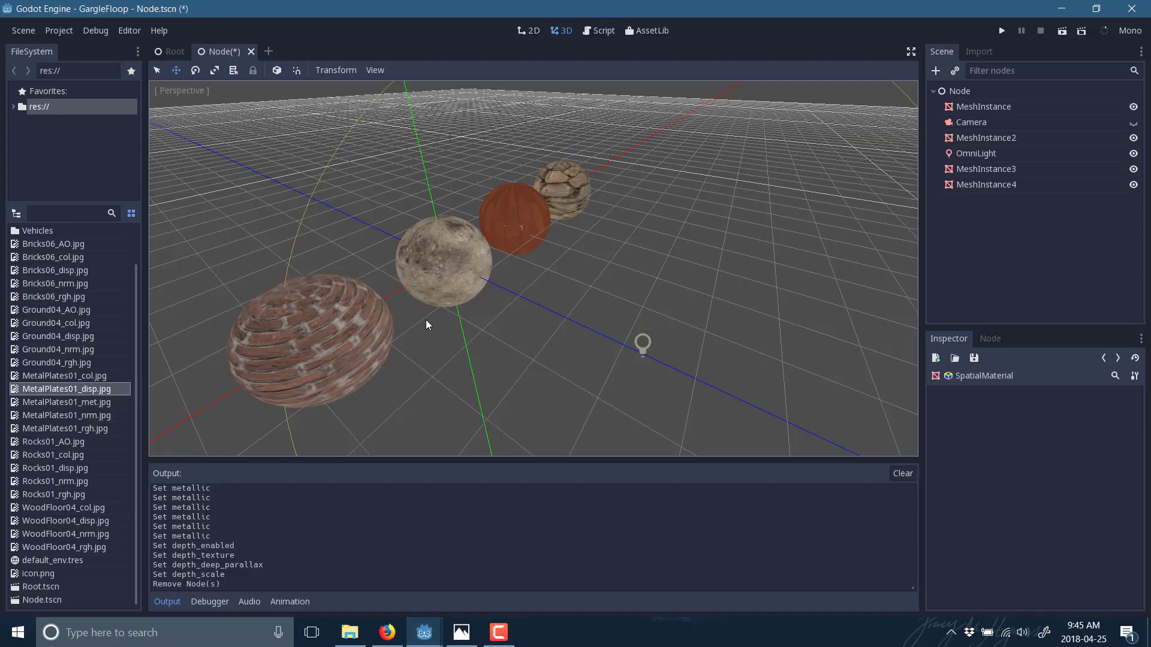
pyautogui.moveTo(426, 318)
pyautogui.mouseDown(button='middle')
pyautogui.moveTo(383, 312)
pyautogui.moveTo(455, 288)
pyautogui.moveTo(576, 322)
pyautogui.mouseUp(button='middle')
pyautogui.scroll(5, 534, 270)
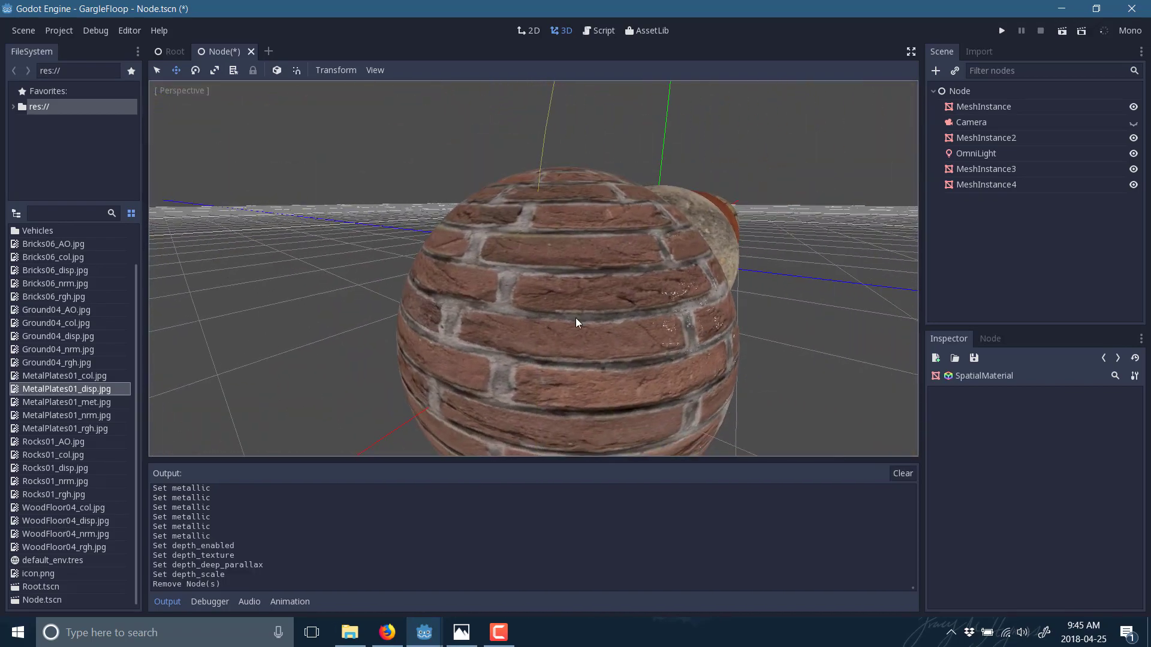
pyautogui.click(993, 136)
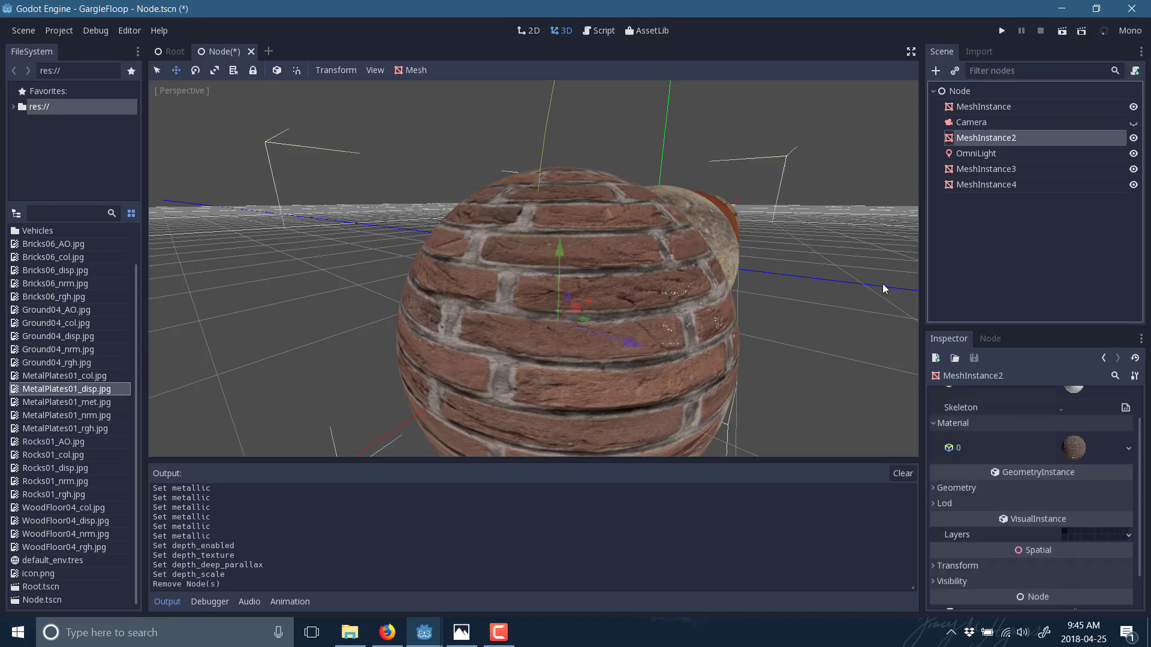
pyautogui.click(1130, 450)
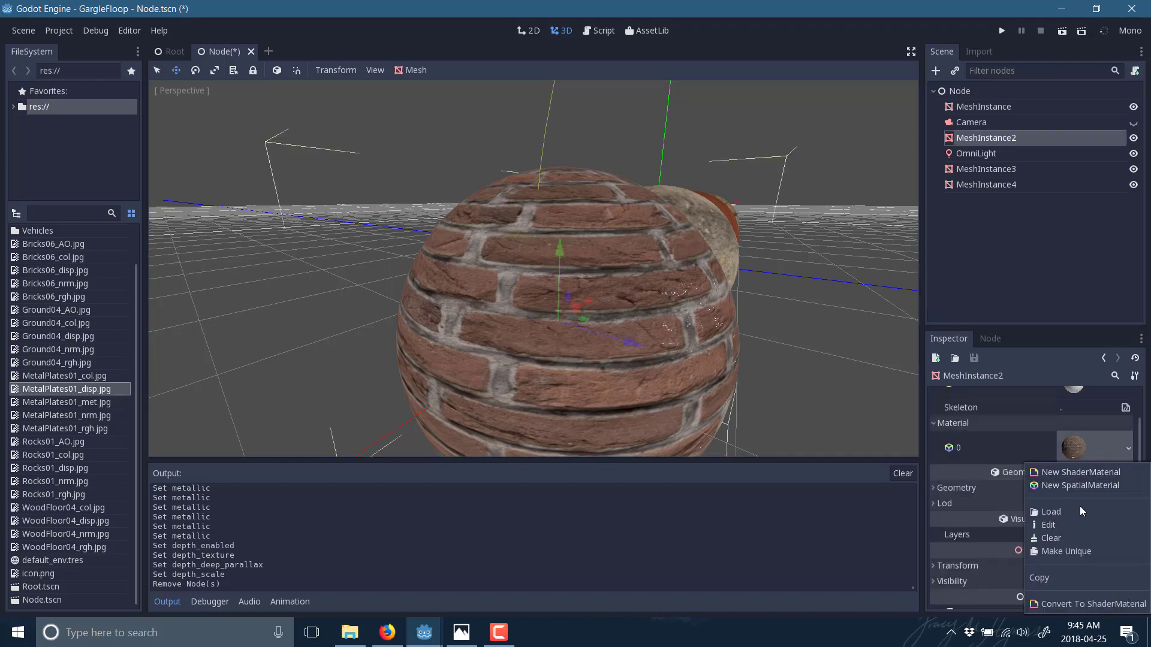
pyautogui.click(1052, 523)
# Toggle the brick material's Normal Map on and off to compare the bricks.
pyautogui.scroll(-1, 1055, 509)
pyautogui.scroll(-2, 1055, 510)
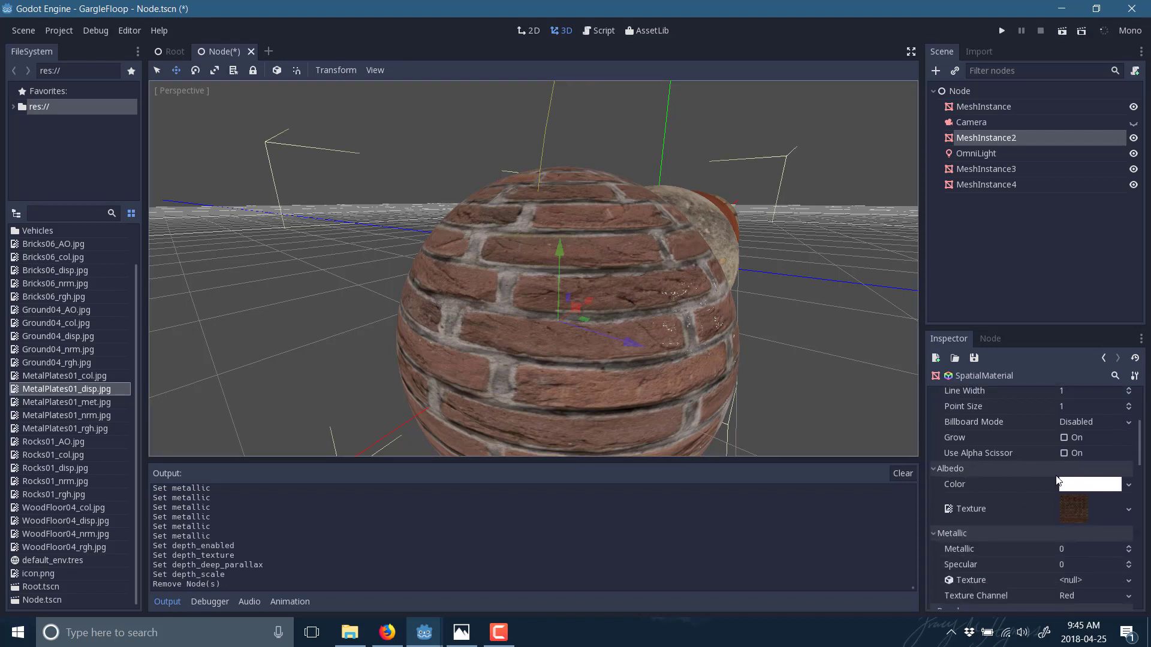
pyautogui.scroll(-2, 1061, 479)
pyautogui.scroll(-1, 1062, 479)
pyautogui.scroll(-1, 1061, 485)
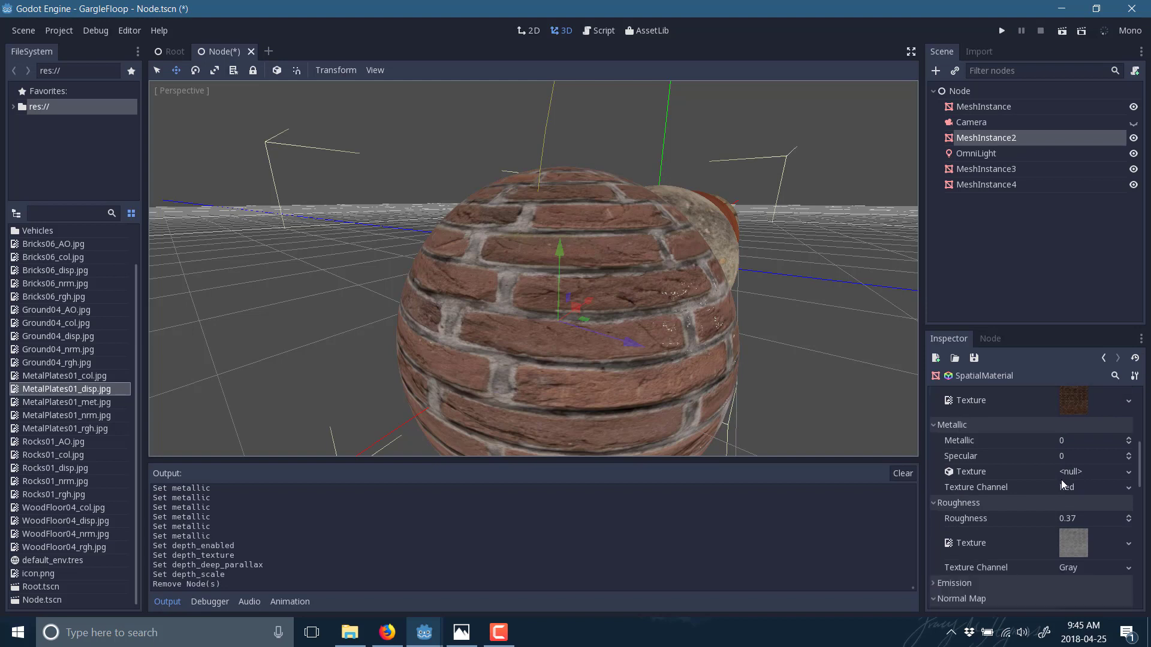
pyautogui.scroll(-1, 1061, 484)
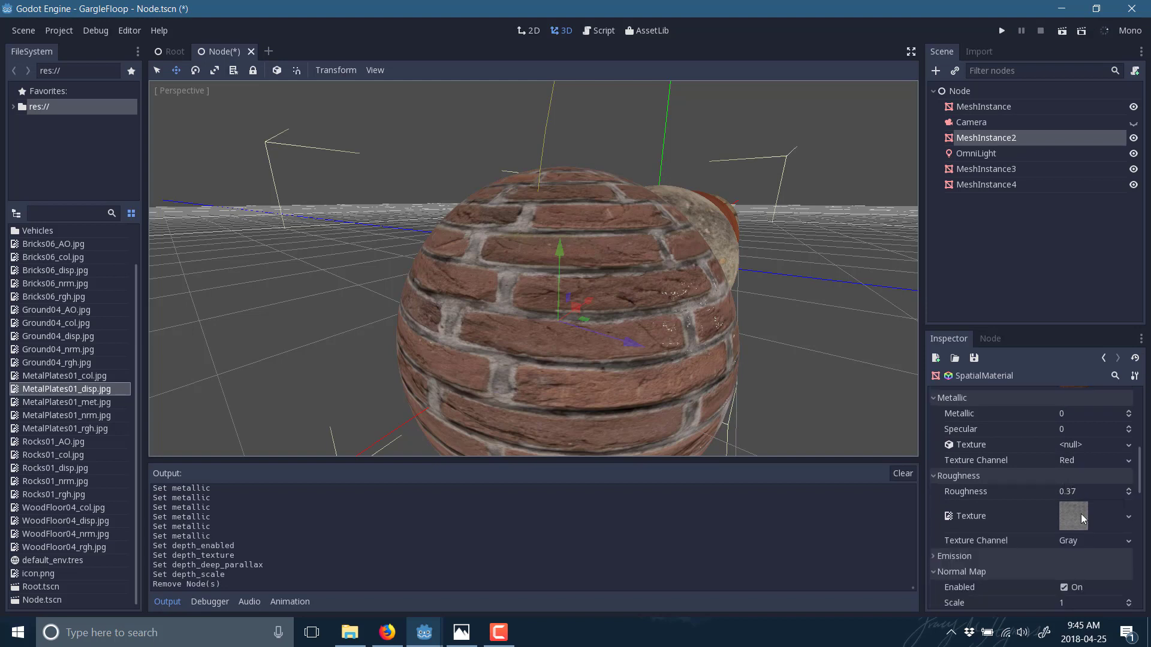
pyautogui.scroll(-1, 1073, 501)
pyautogui.scroll(-1, 1073, 501)
pyautogui.scroll(-1, 1074, 501)
pyautogui.click(1065, 506)
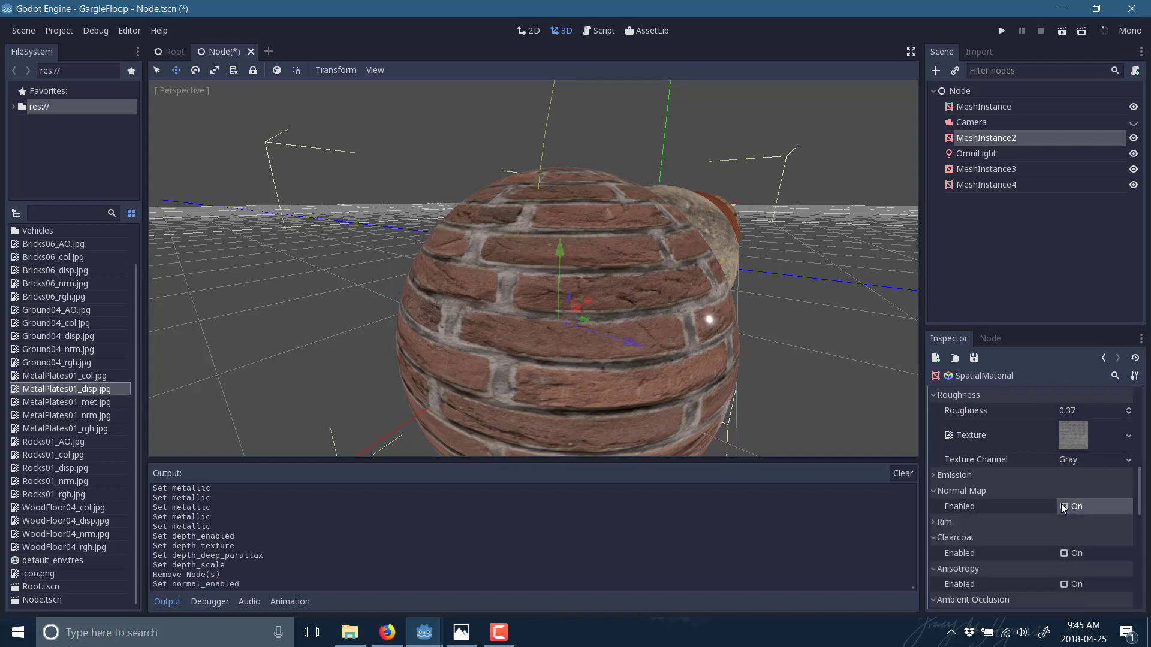
pyautogui.click(1065, 507)
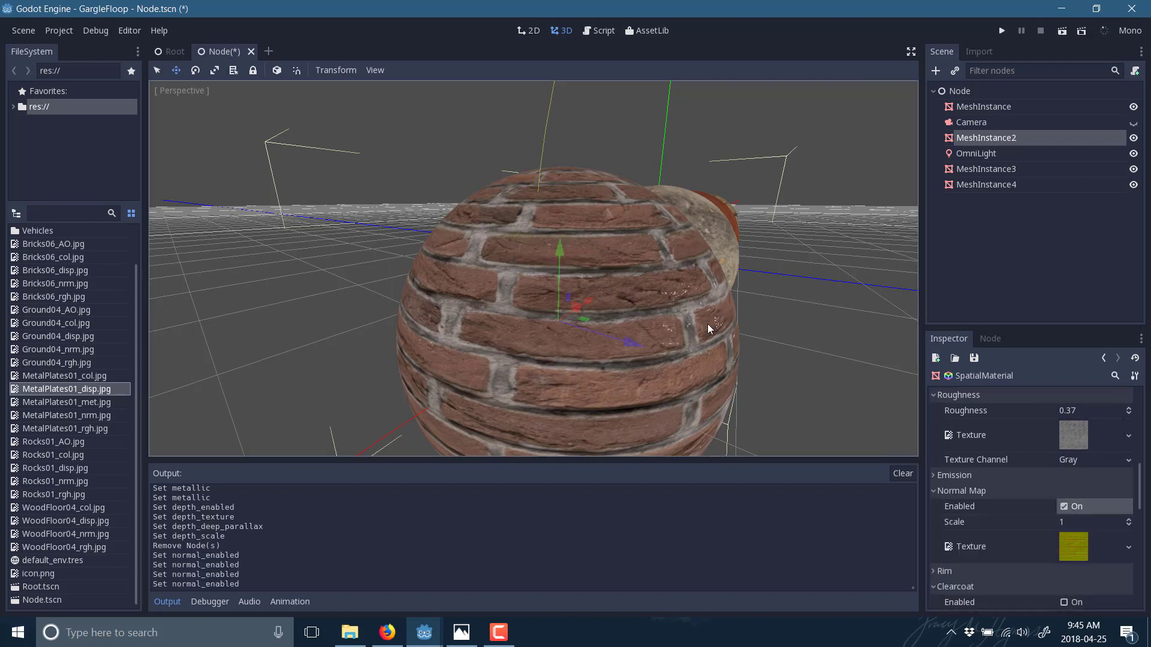
pyautogui.click(1065, 506)
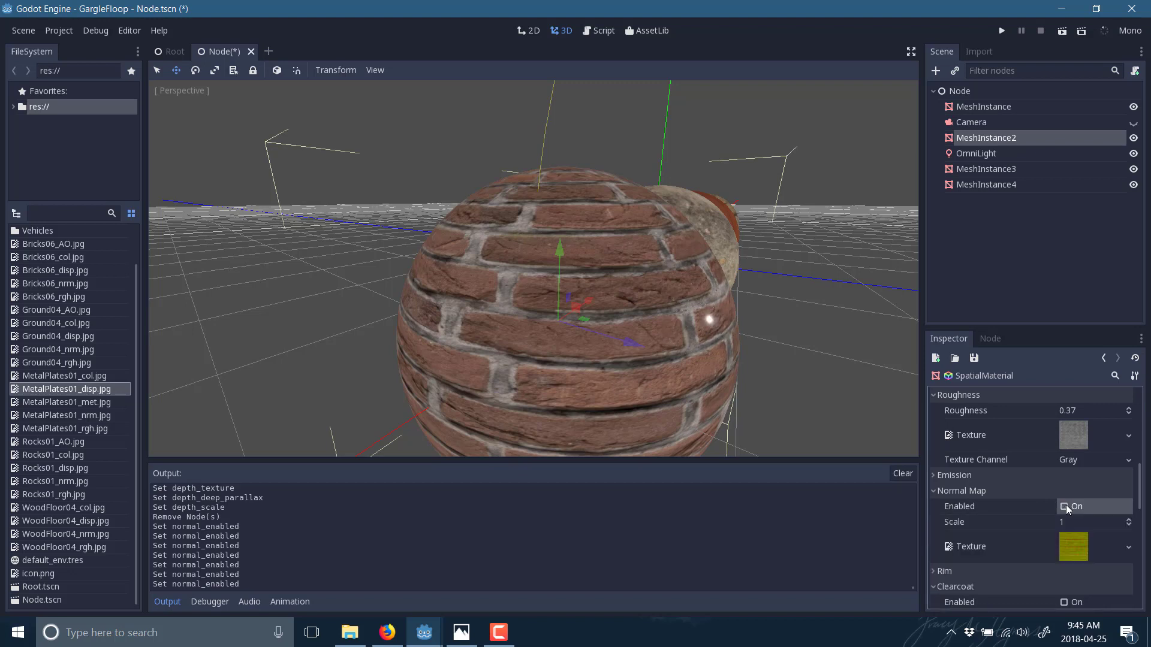
pyautogui.click(1065, 506)
pyautogui.click(1066, 505)
# Toggle Ambient Occlusion off and back on, then view all spheres again.
pyautogui.scroll(-3, 1022, 444)
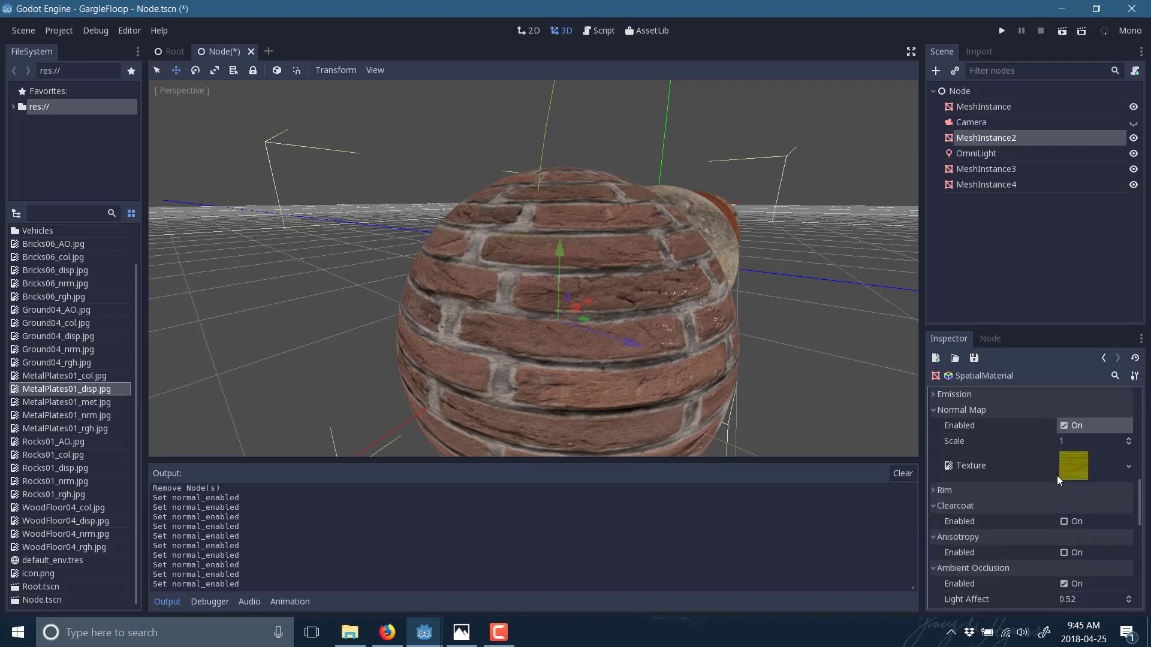
pyautogui.scroll(-1, 1056, 476)
pyautogui.scroll(-1, 1057, 476)
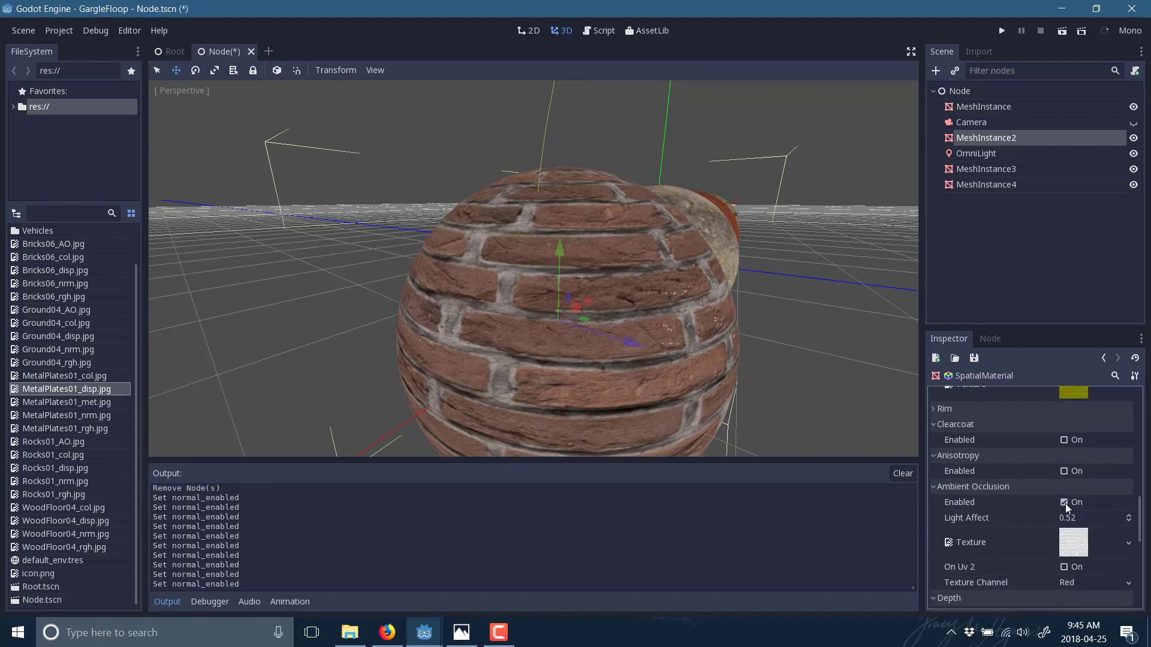
pyautogui.click(1066, 504)
pyautogui.click(1066, 504)
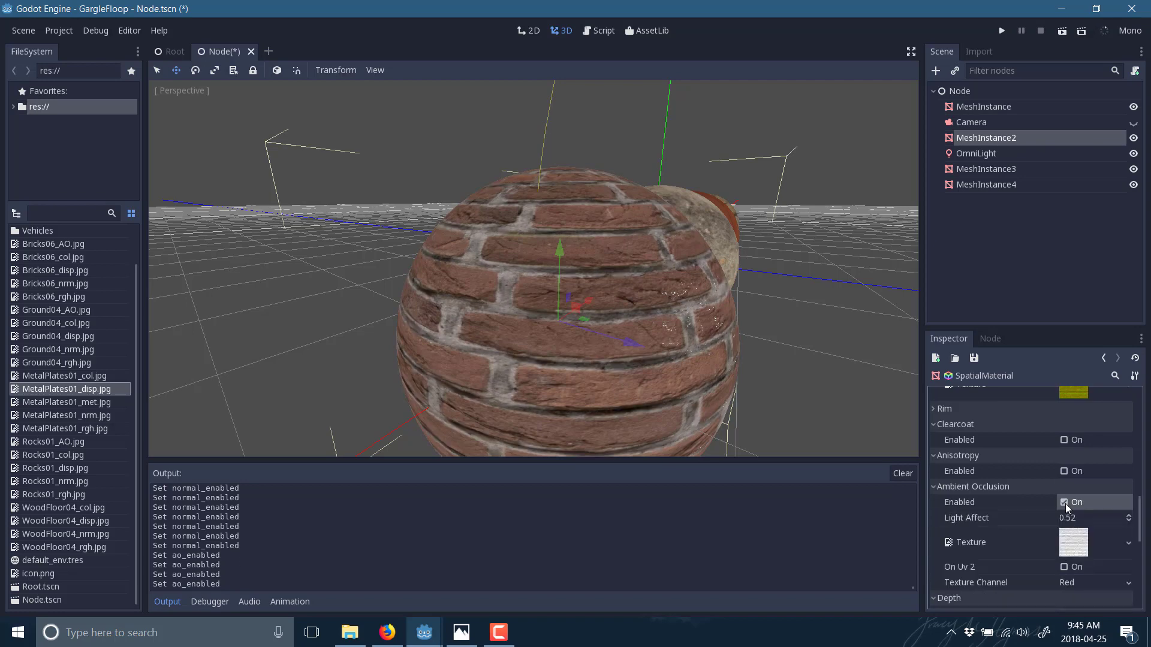
pyautogui.click(1066, 503)
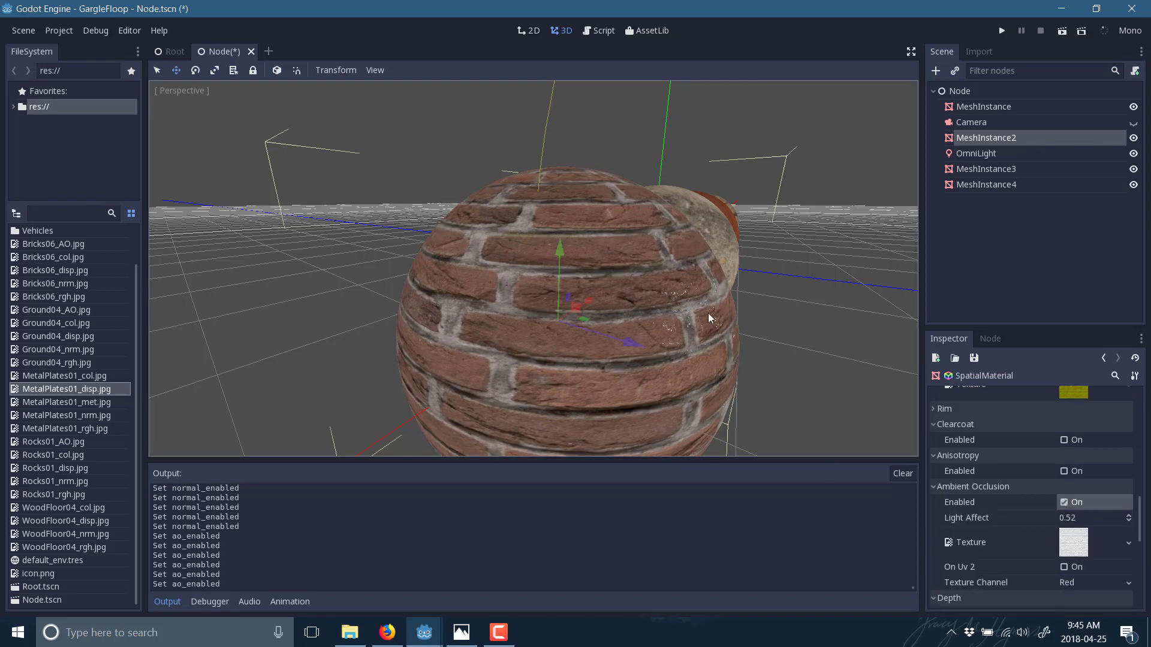
pyautogui.moveTo(808, 352); pyautogui.dragTo(808, 352, button='right')
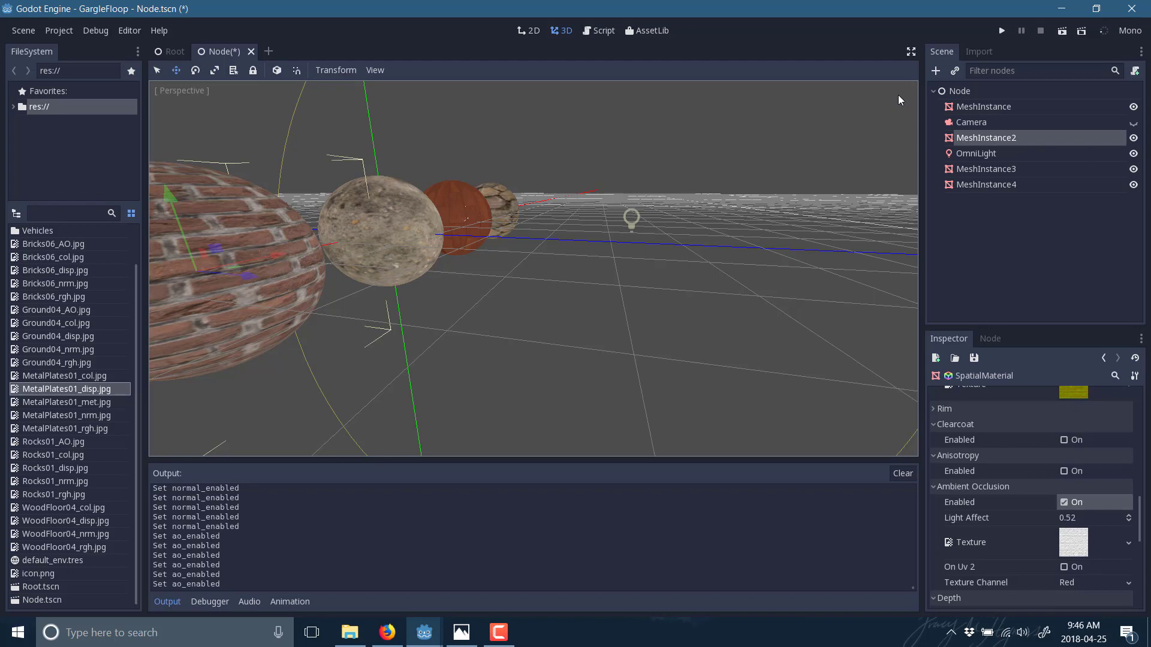
# Add a MeshInstance under the root with a New PlaneMesh, moved along Z.
pyautogui.click(959, 91)
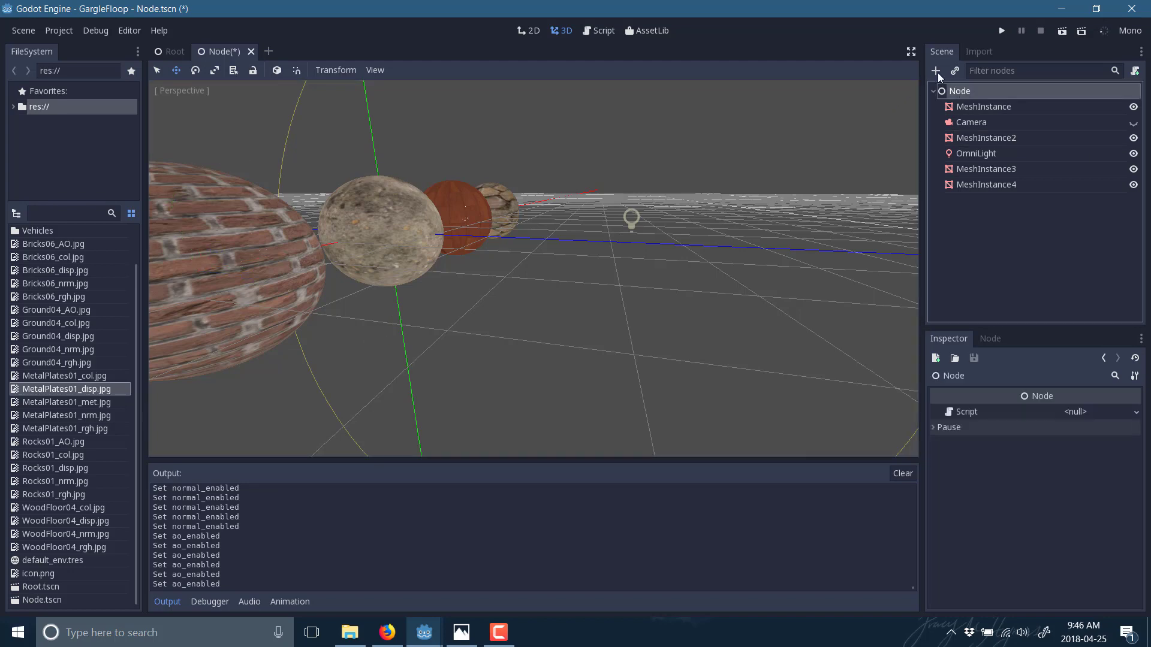
pyautogui.click(938, 73)
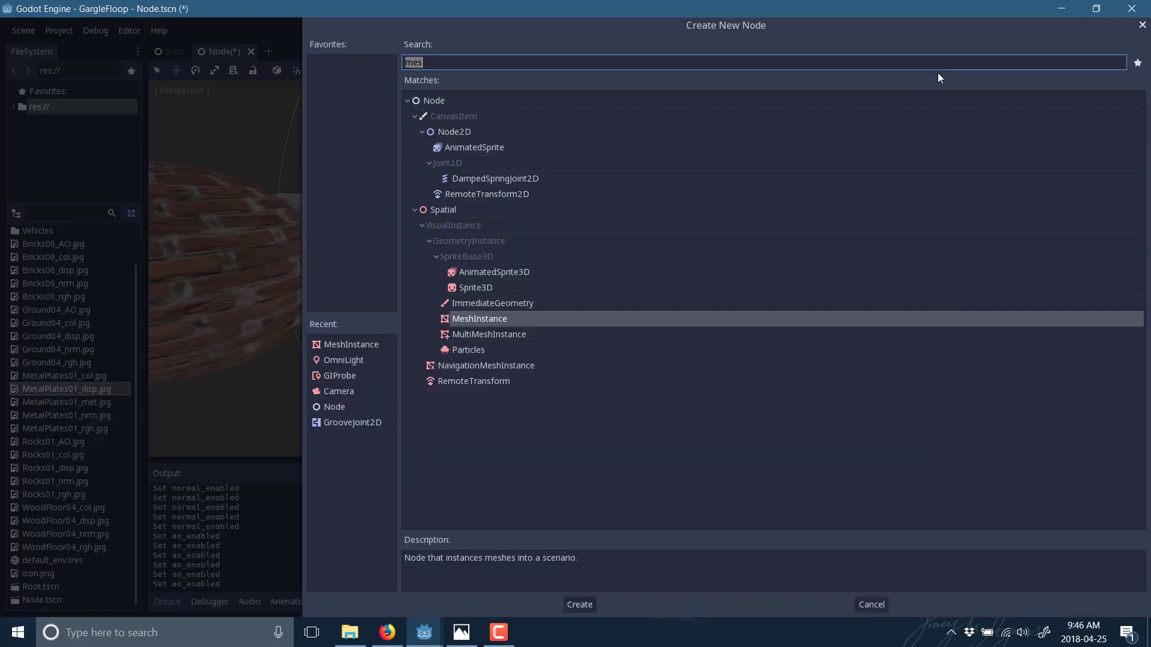
pyautogui.doubleClick(488, 320)
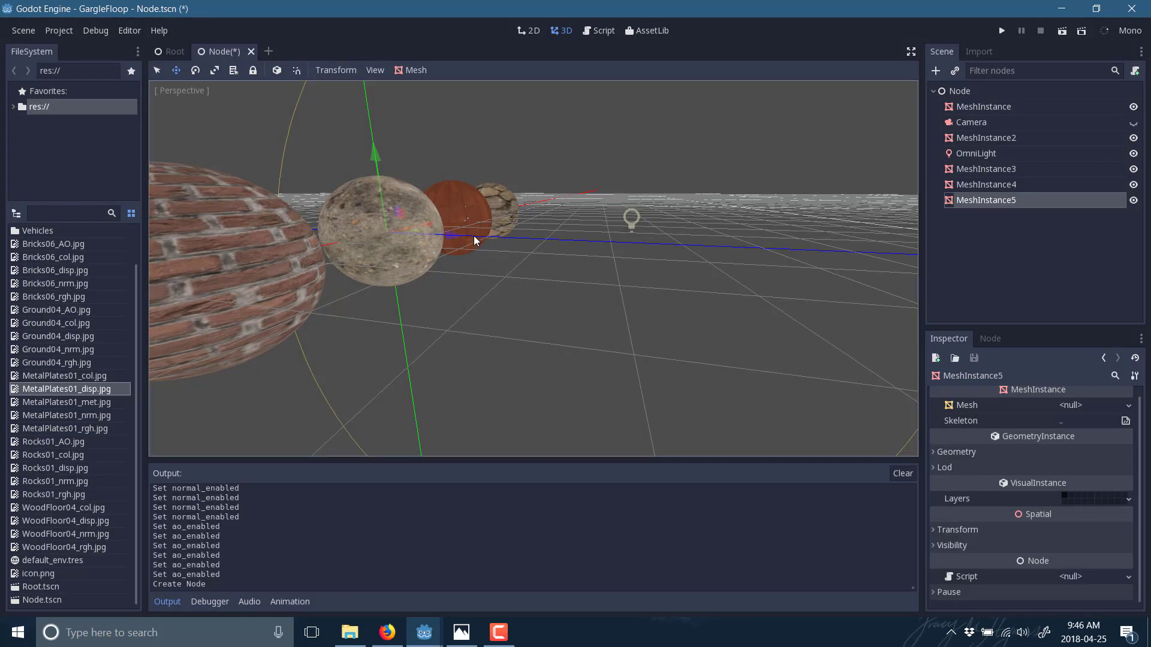
pyautogui.moveTo(461, 239); pyautogui.dragTo(740, 265)
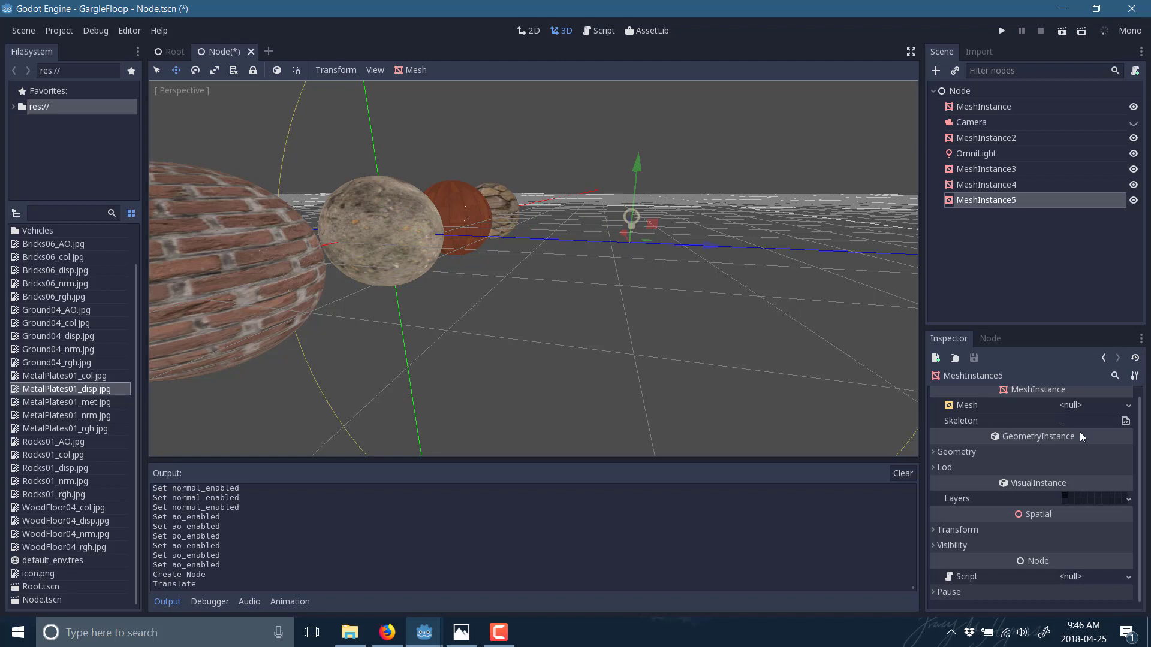
pyautogui.click(1129, 406)
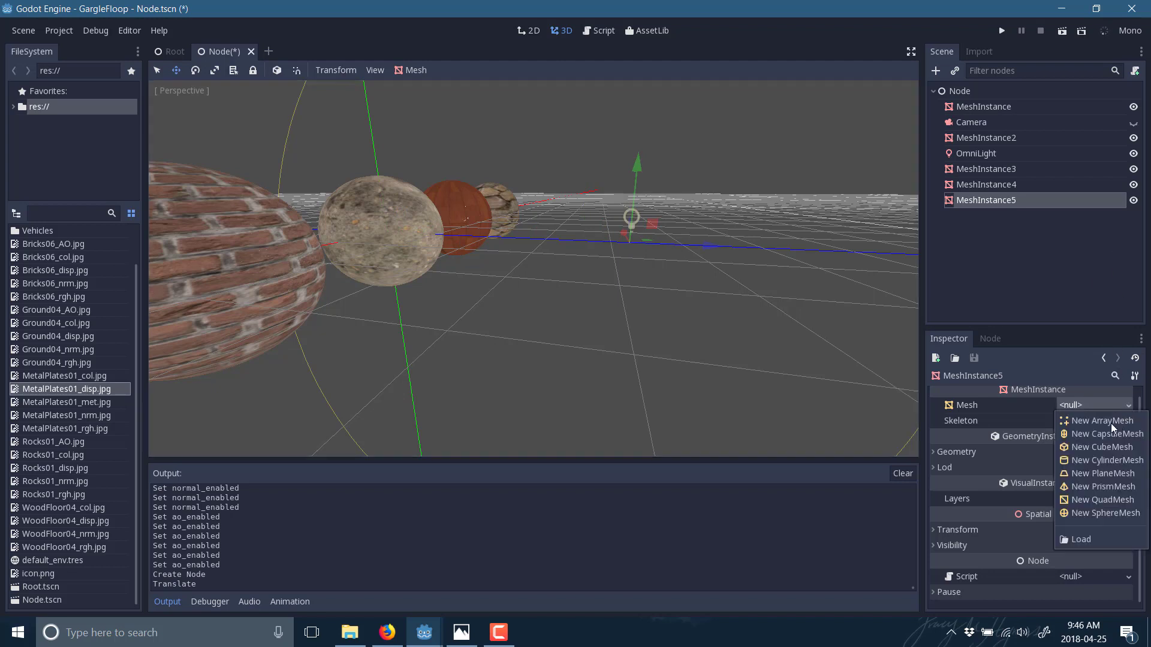
pyautogui.click(1088, 475)
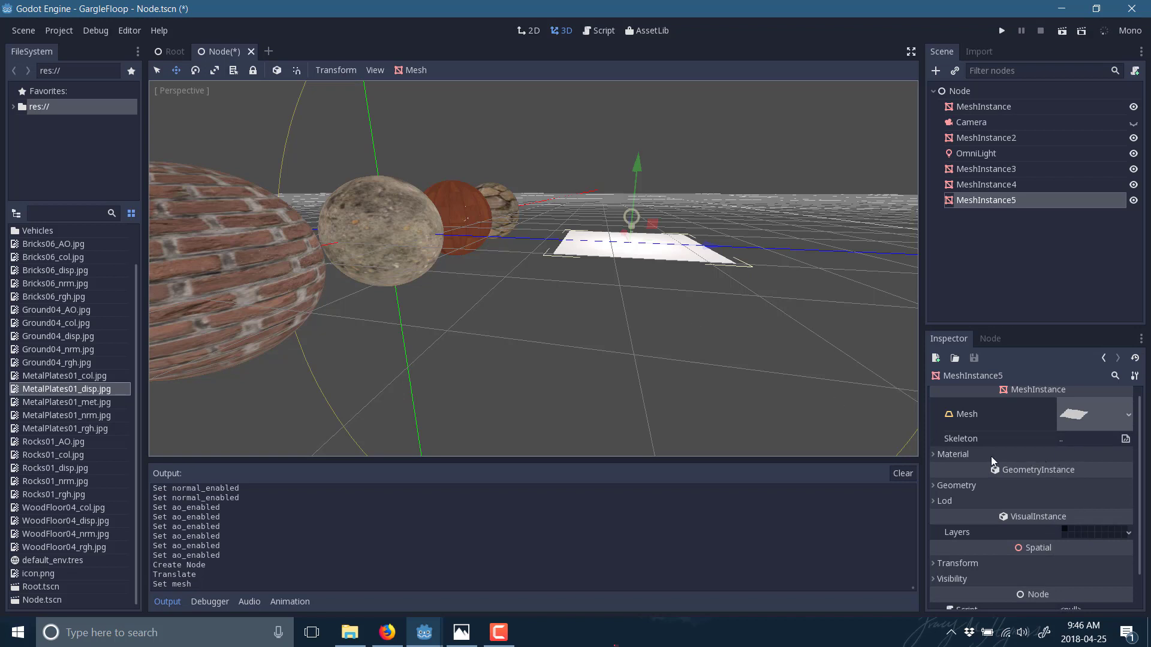
# Assign a New SpatialMaterial to the plane's Material 0 slot and edit it.
pyautogui.click(938, 454)
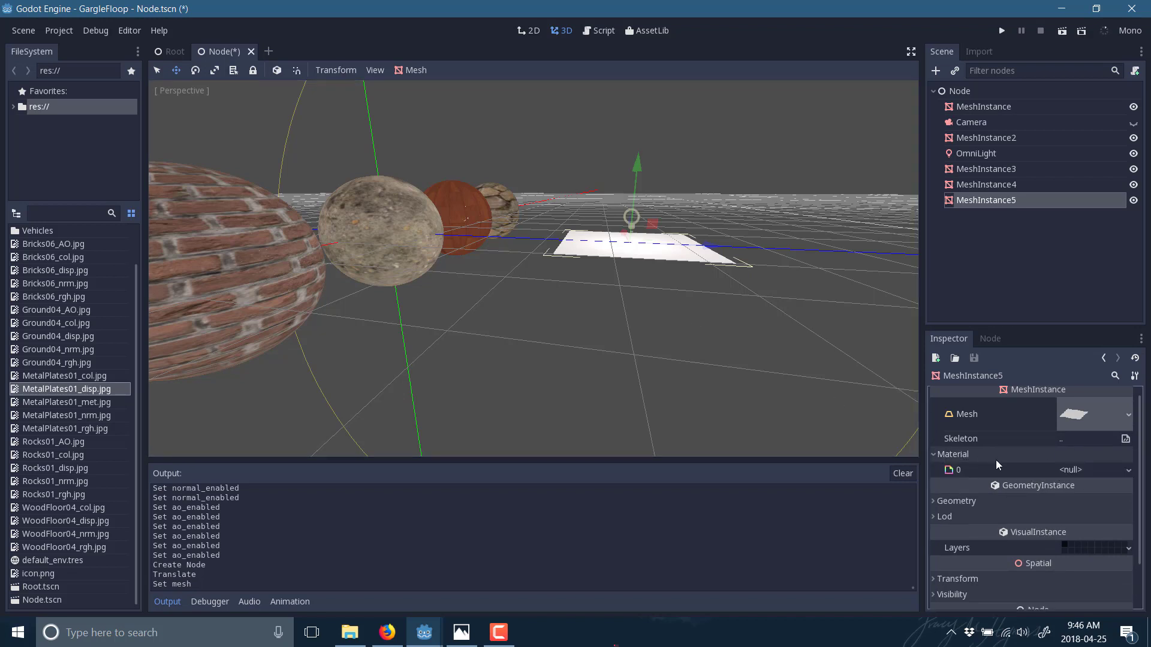
pyautogui.click(1118, 470)
pyautogui.click(1094, 497)
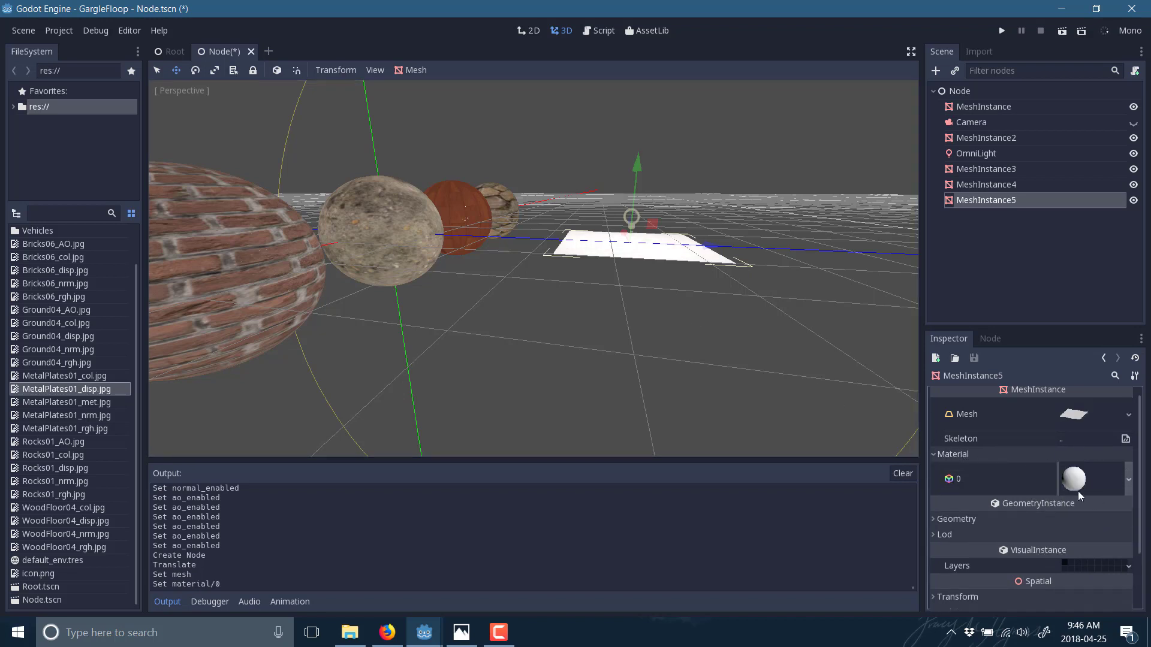
pyautogui.click(1127, 487)
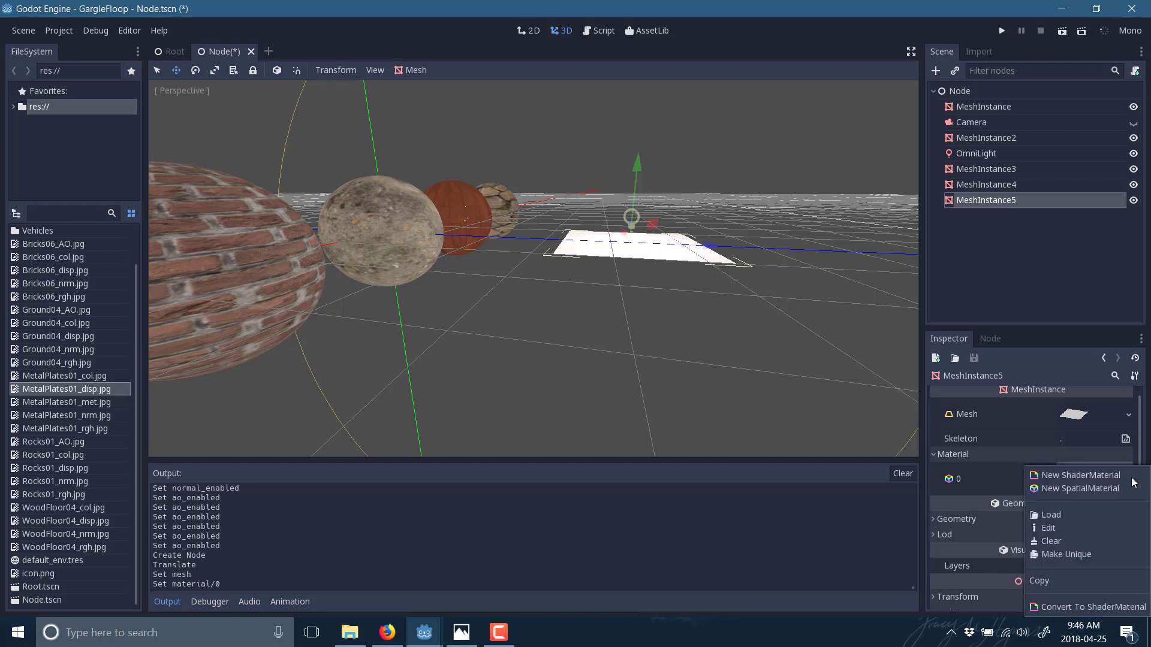
pyautogui.click(1062, 526)
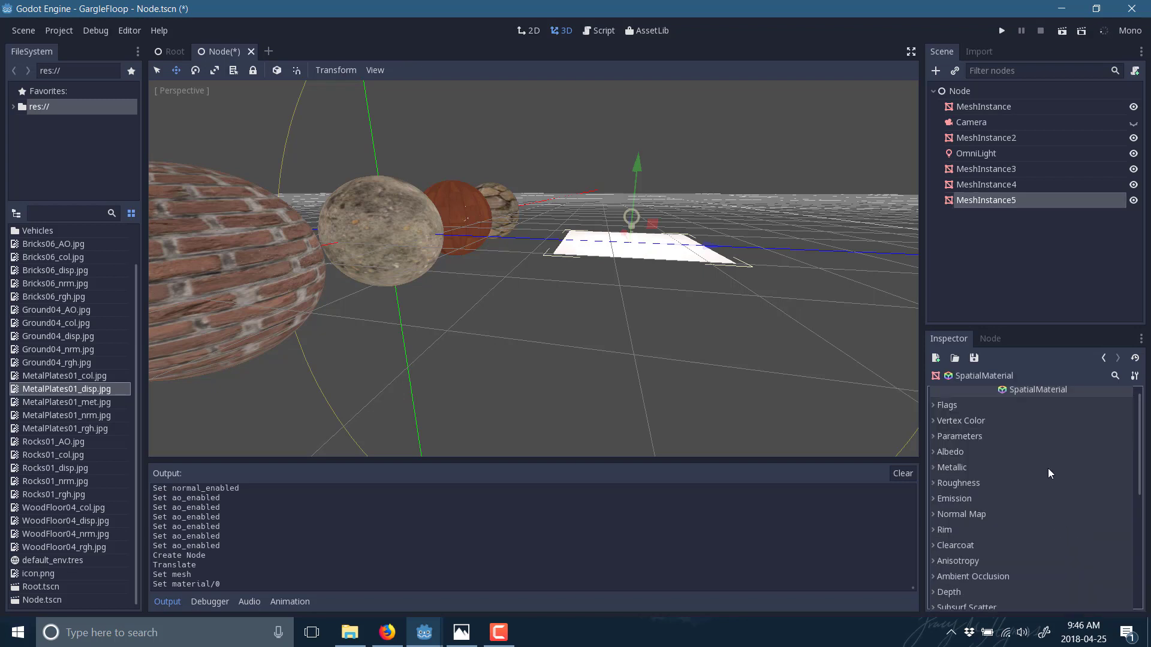
# Set MetalPlates01_col.jpg as albedo and enable the normal map with MetalPlates01_nrm.jpg.
pyautogui.click(933, 451)
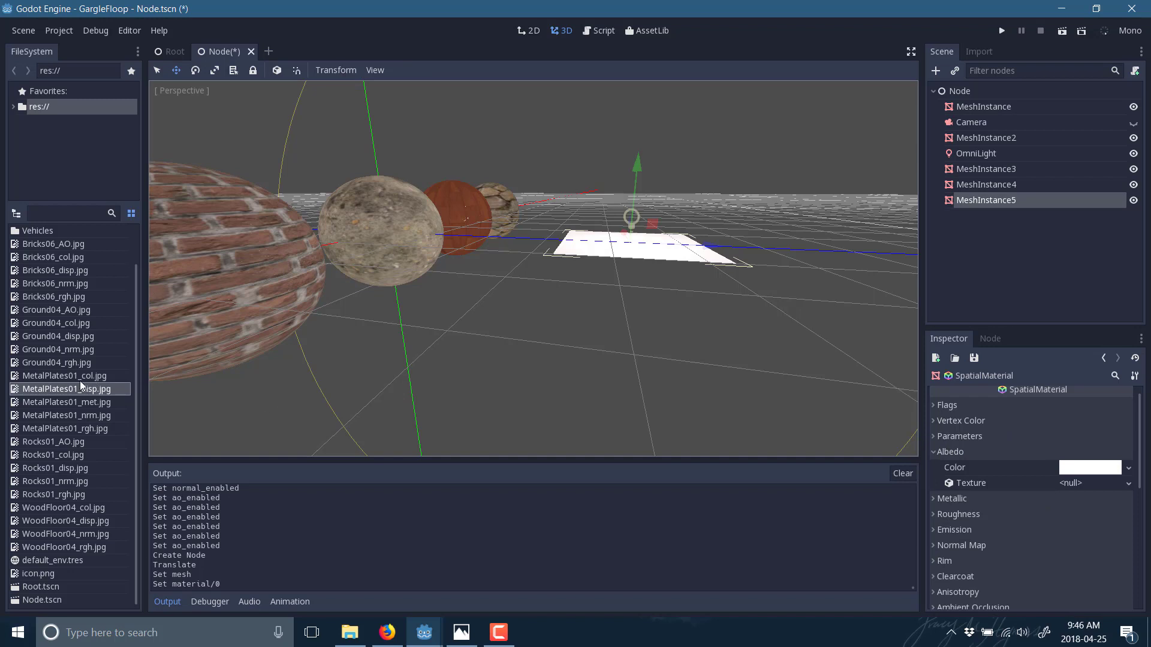
pyautogui.moveTo(57, 376)
pyautogui.mouseDown()
pyautogui.moveTo(1025, 464)
pyautogui.moveTo(1081, 487)
pyautogui.mouseUp()
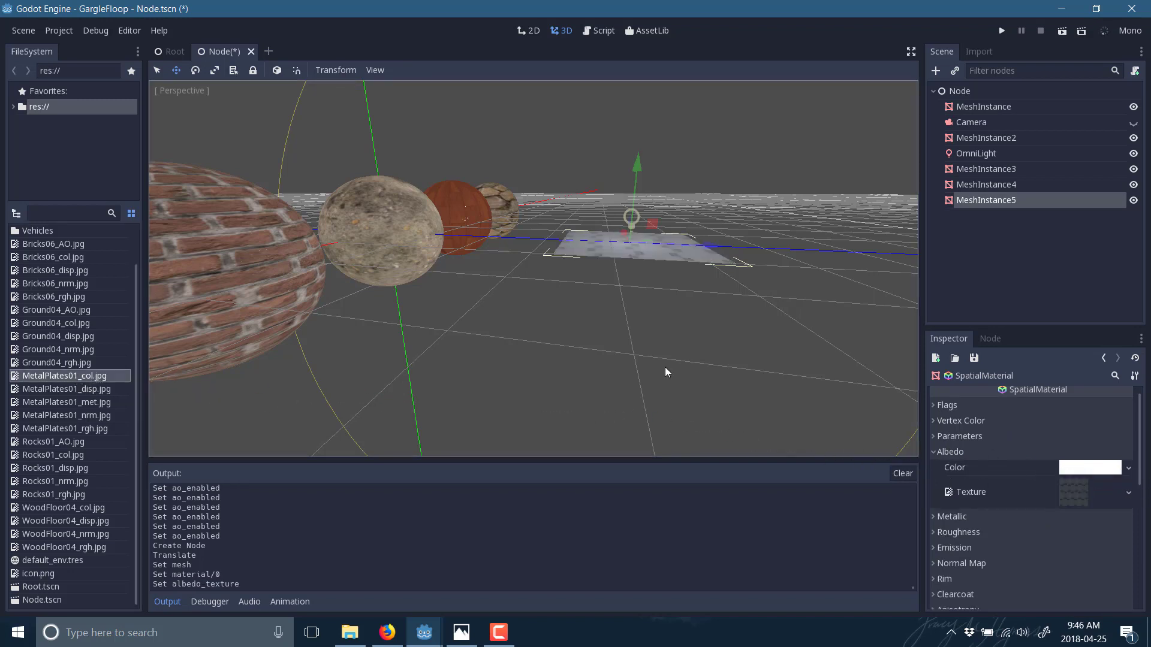
pyautogui.moveTo(685, 224)
pyautogui.mouseDown(button='right')
pyautogui.moveTo(660, 252)
pyautogui.moveTo(564, 294)
pyautogui.moveTo(146, 412)
pyautogui.mouseUp(button='right')
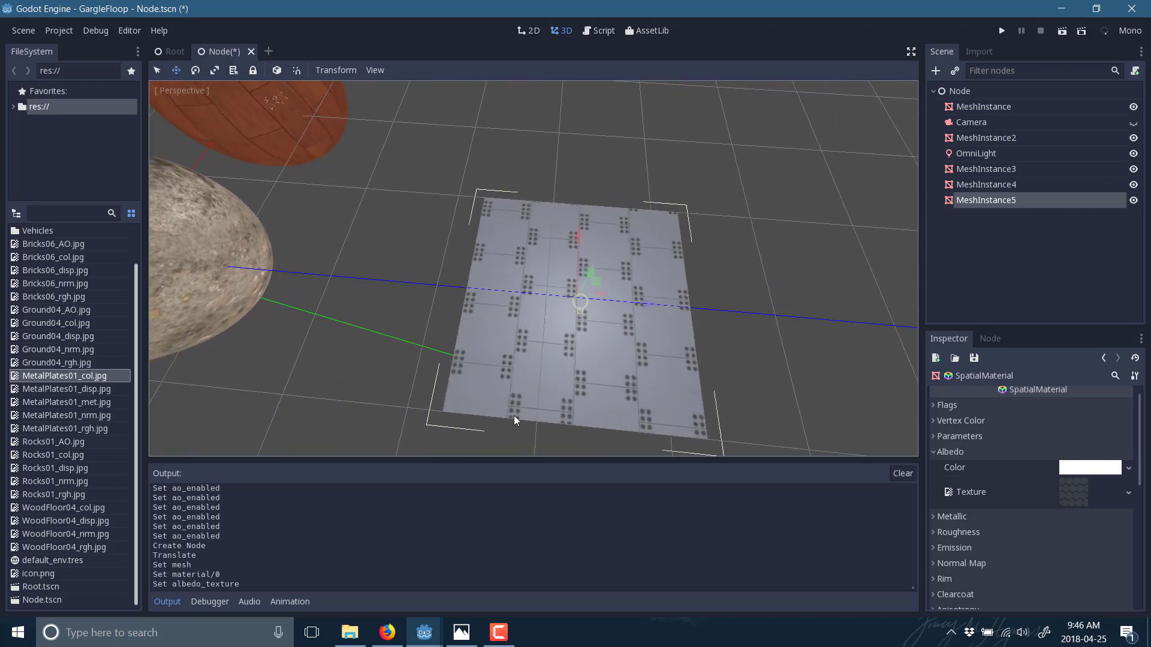
pyautogui.click(931, 566)
pyautogui.scroll(-2, 1005, 554)
pyautogui.click(1065, 525)
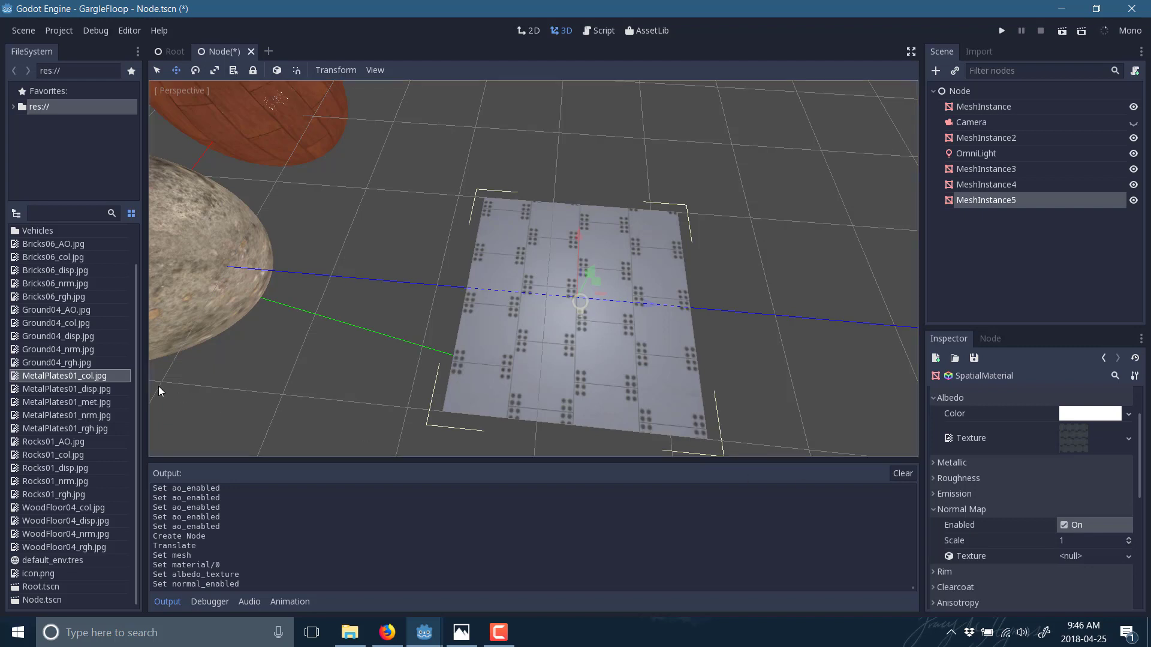
pyautogui.moveTo(45, 420)
pyautogui.mouseDown()
pyautogui.moveTo(1085, 557)
pyautogui.moveTo(1070, 555)
pyautogui.mouseUp()
# Apply MetalPlates01_rgh.jpg as the roughness texture, read from the Gray channel.
pyautogui.scroll(-2, 1011, 490)
pyautogui.scroll(-1, 1011, 490)
pyautogui.scroll(-1, 1011, 491)
pyautogui.scroll(-1, 1010, 491)
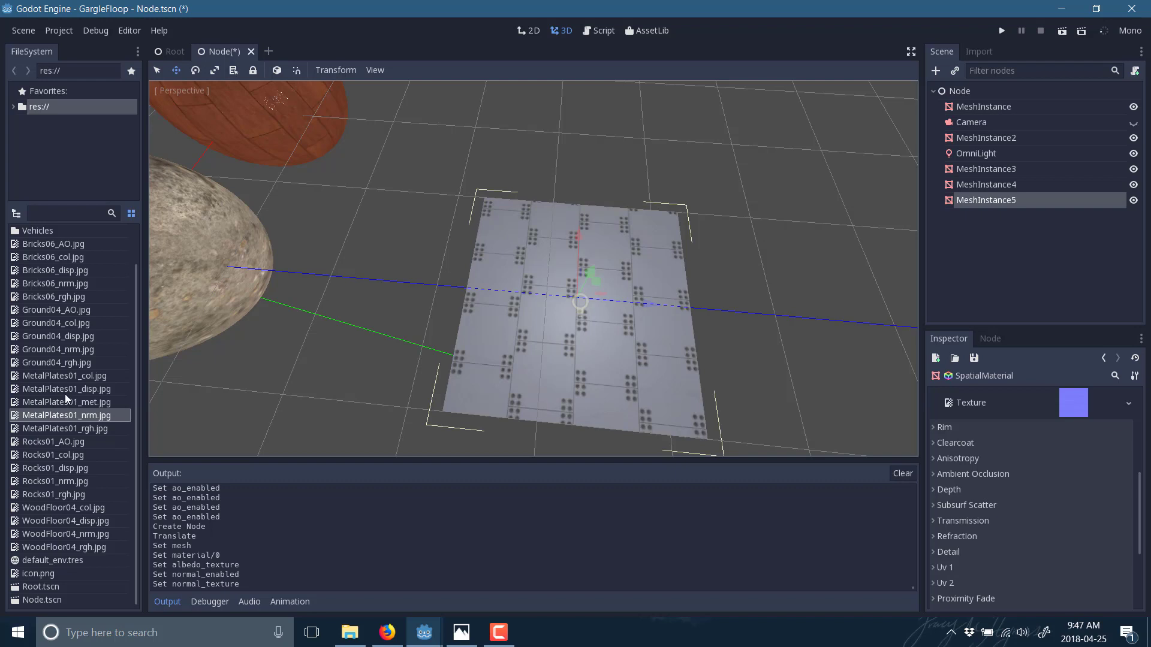
pyautogui.scroll(2, 948, 442)
pyautogui.scroll(3, 972, 483)
pyautogui.scroll(2, 972, 483)
pyautogui.click(939, 451)
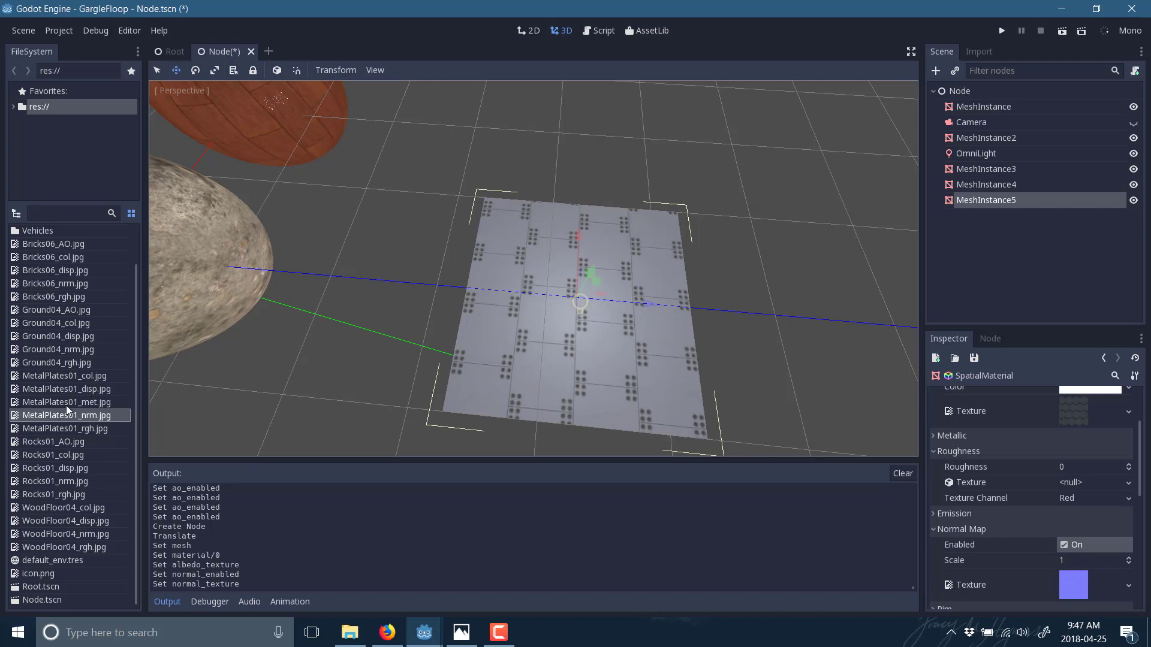
pyautogui.moveTo(66, 429); pyautogui.dragTo(1079, 479)
pyautogui.click(1130, 517)
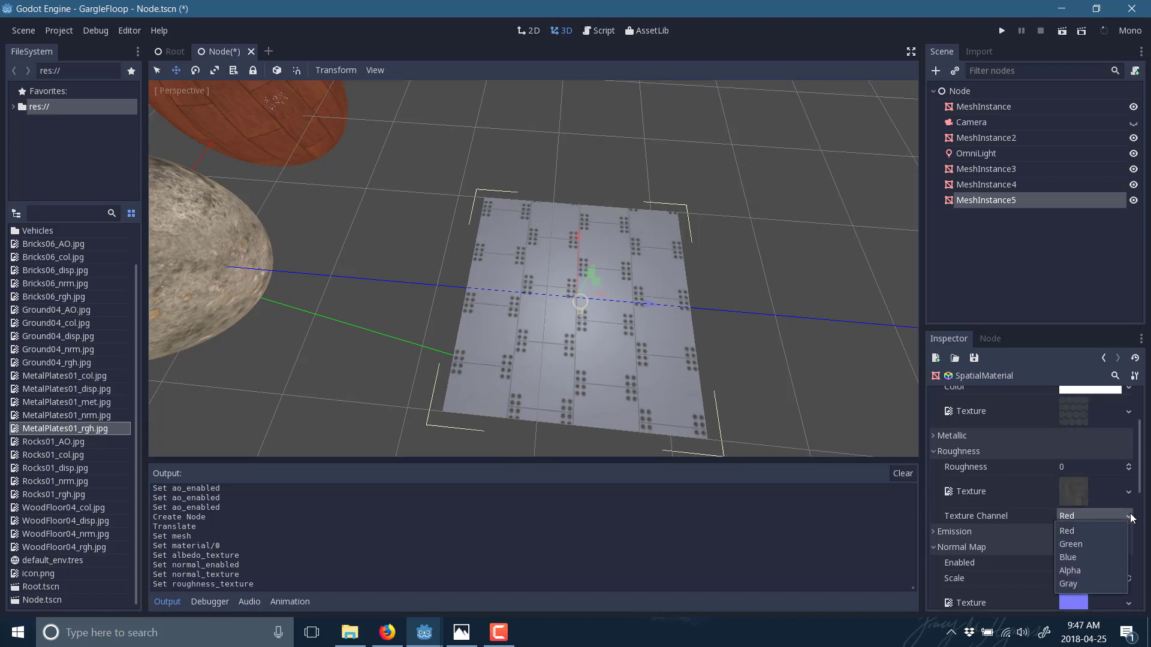
pyautogui.click(1084, 582)
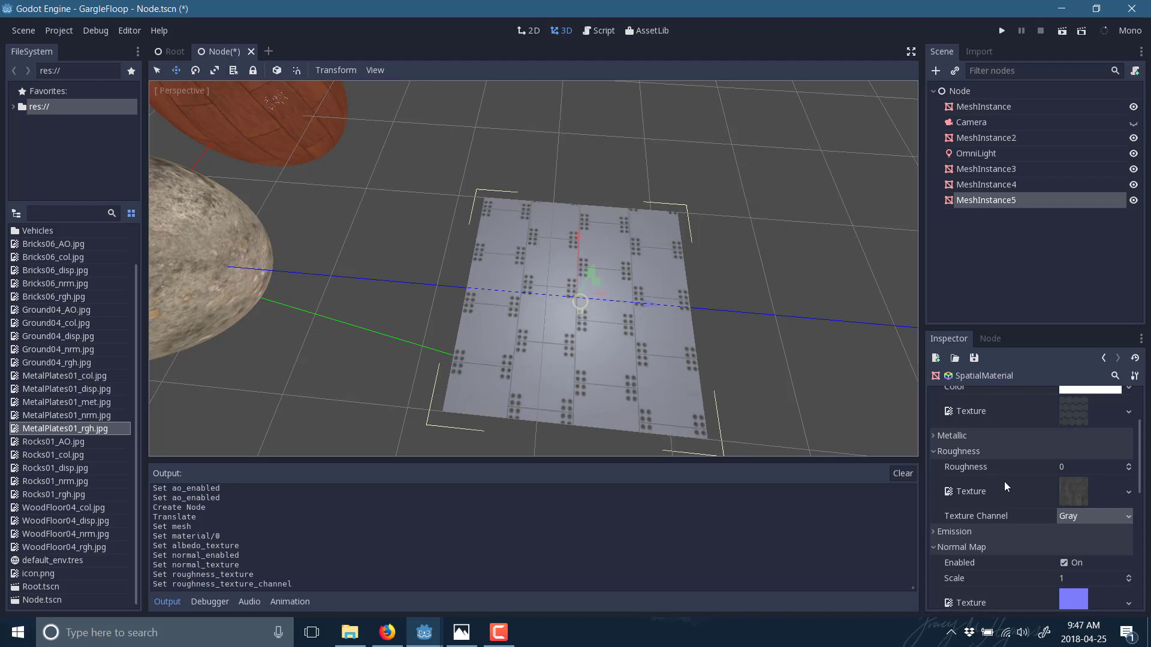
pyautogui.scroll(1, 1005, 486)
# Apply MetalPlates01_met.jpg as the material's metallic texture.
pyautogui.click(940, 465)
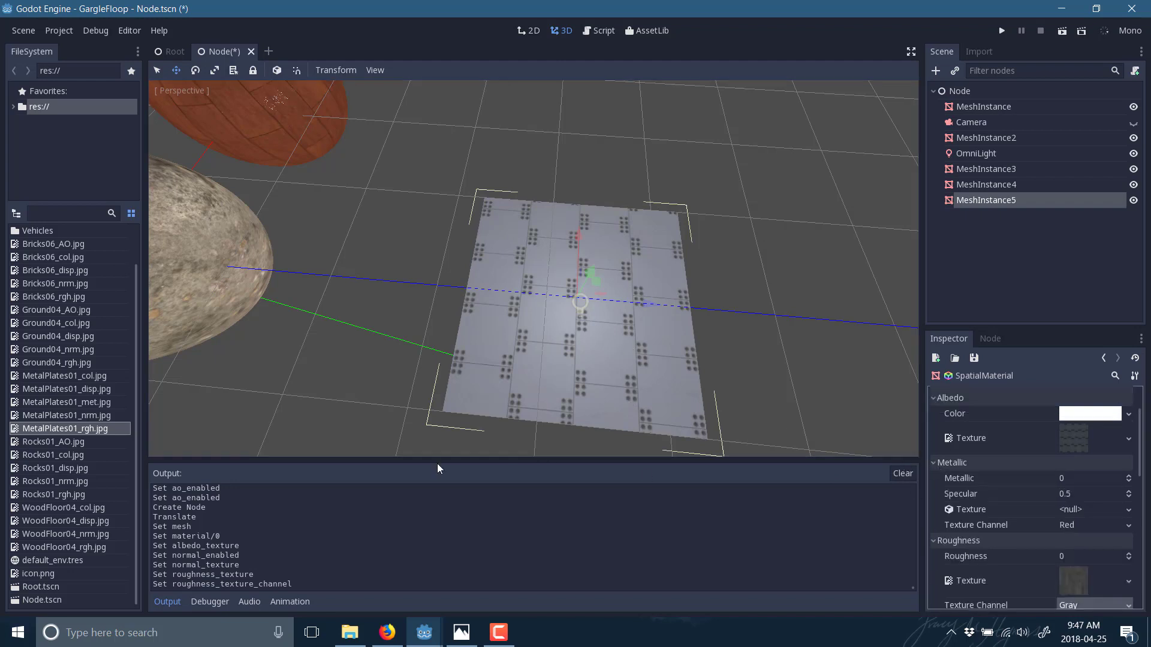
pyautogui.moveTo(67, 402); pyautogui.dragTo(1084, 506)
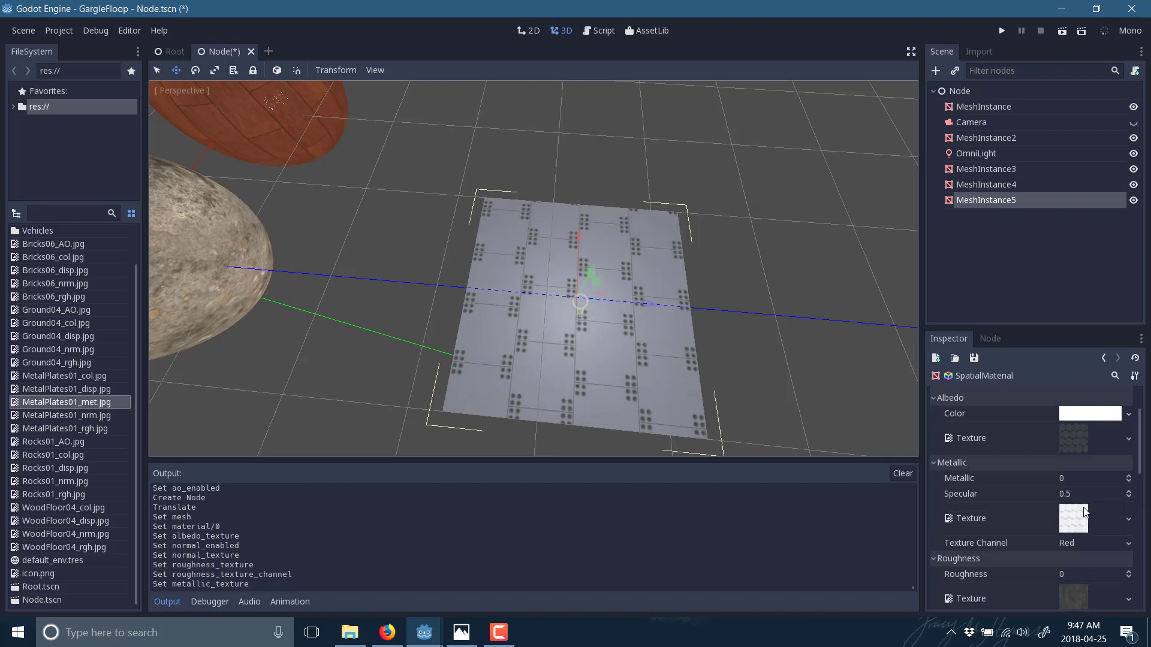
pyautogui.click(1075, 478)
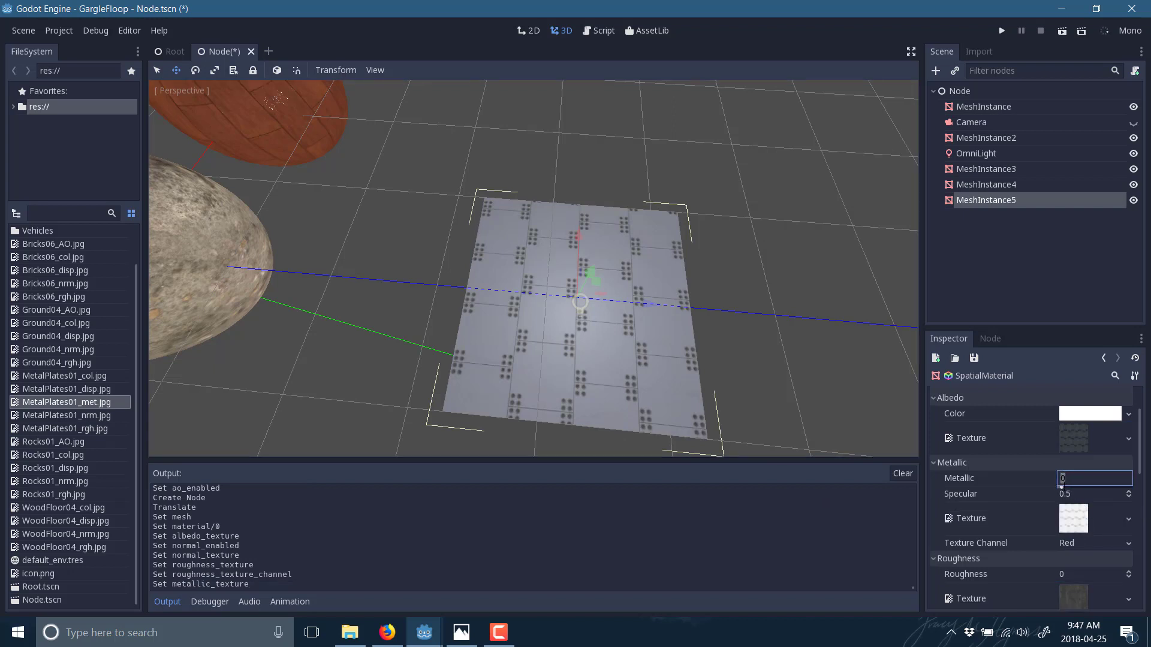
# Raise the material's metallic value to 0.82 and view the plate up close.
pyautogui.moveTo(1062, 487); pyautogui.dragTo(1102, 485)
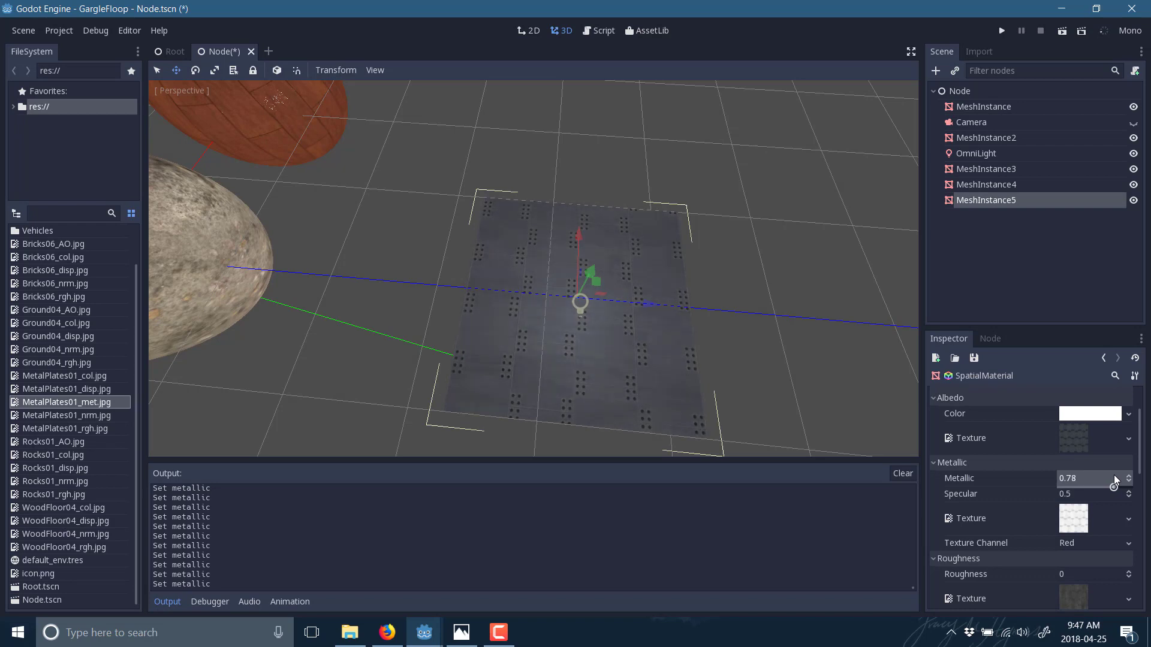
pyautogui.moveTo(1114, 475); pyautogui.dragTo(1116, 475)
pyautogui.scroll(4, 679, 366)
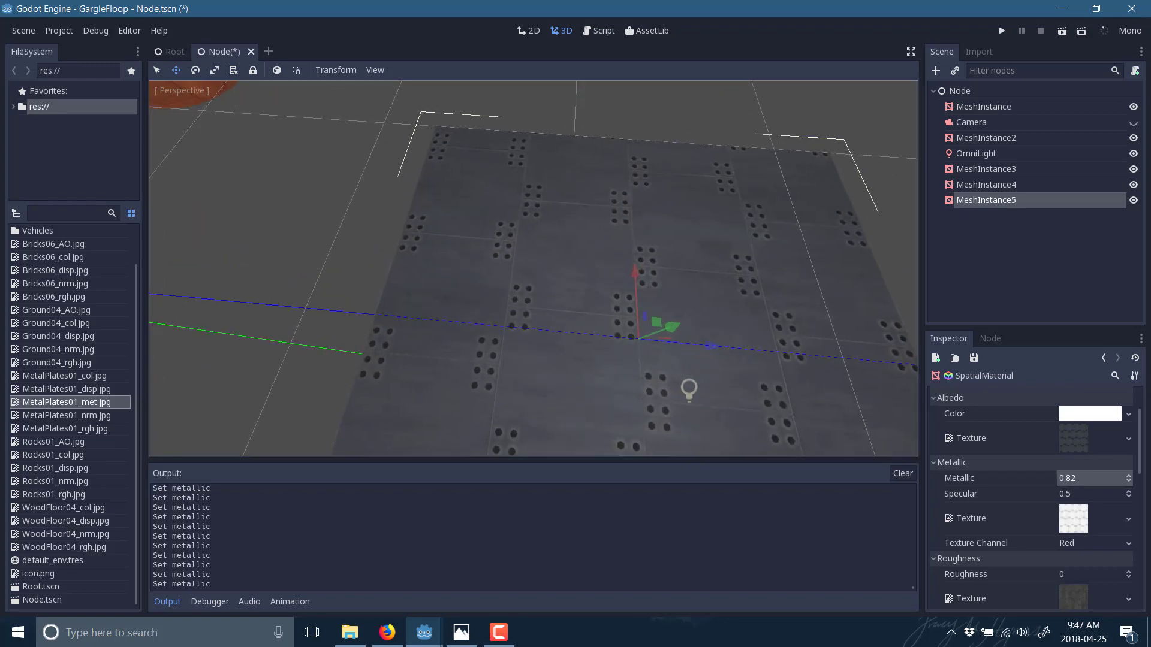
pyautogui.moveTo(679, 365); pyautogui.dragTo(629, 336, button='middle')
pyautogui.moveTo(533, 269)
pyautogui.mouseDown(button='middle')
pyautogui.moveTo(533, 228)
pyautogui.moveTo(533, 288)
pyautogui.moveTo(509, 246)
pyautogui.moveTo(533, 246)
pyautogui.moveTo(533, 222)
pyautogui.moveTo(534, 276)
pyautogui.moveTo(534, 240)
pyautogui.moveTo(533, 270)
pyautogui.moveTo(522, 275)
pyautogui.mouseUp(button='middle')
pyautogui.moveTo(842, 317); pyautogui.dragTo(840, 313)
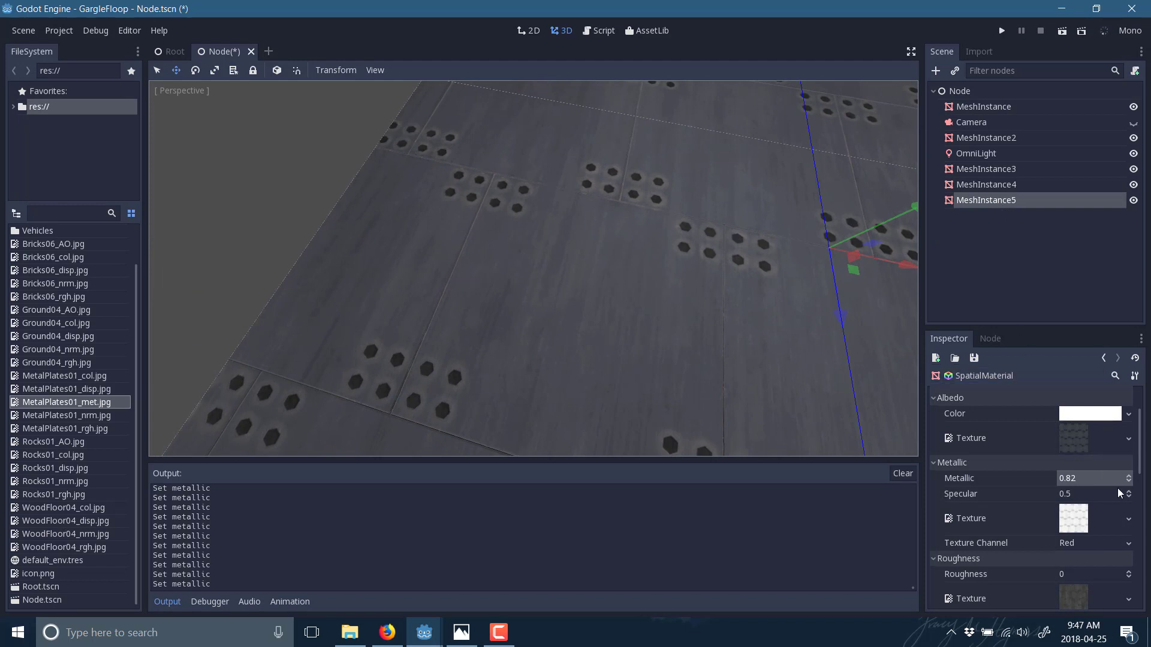
# Raise the material's roughness to 0.25.
pyautogui.scroll(-1, 1110, 516)
pyautogui.click(1080, 549)
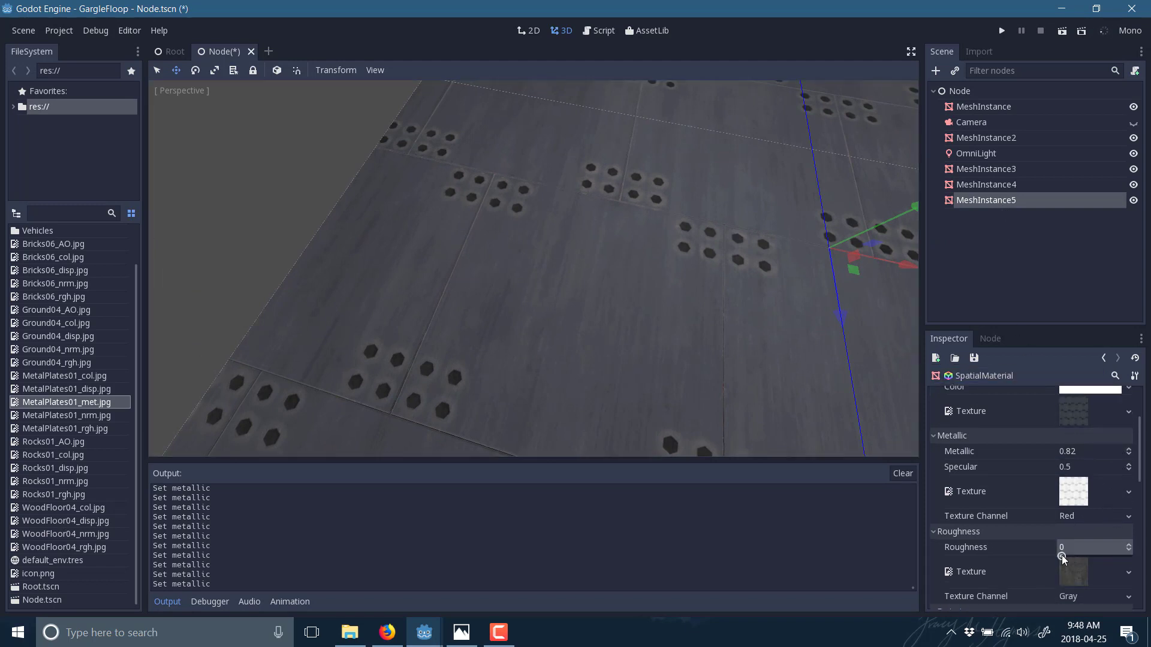
pyautogui.moveTo(1063, 559); pyautogui.dragTo(1070, 559)
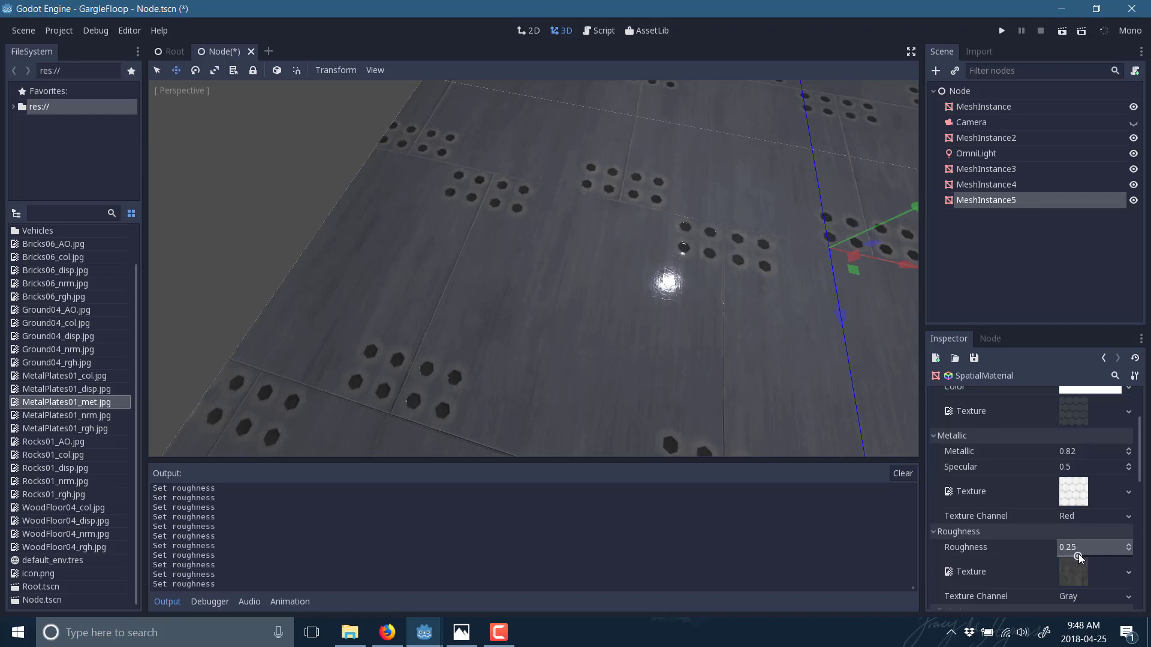
pyautogui.scroll(-2, 1043, 533)
pyautogui.scroll(-3, 1043, 533)
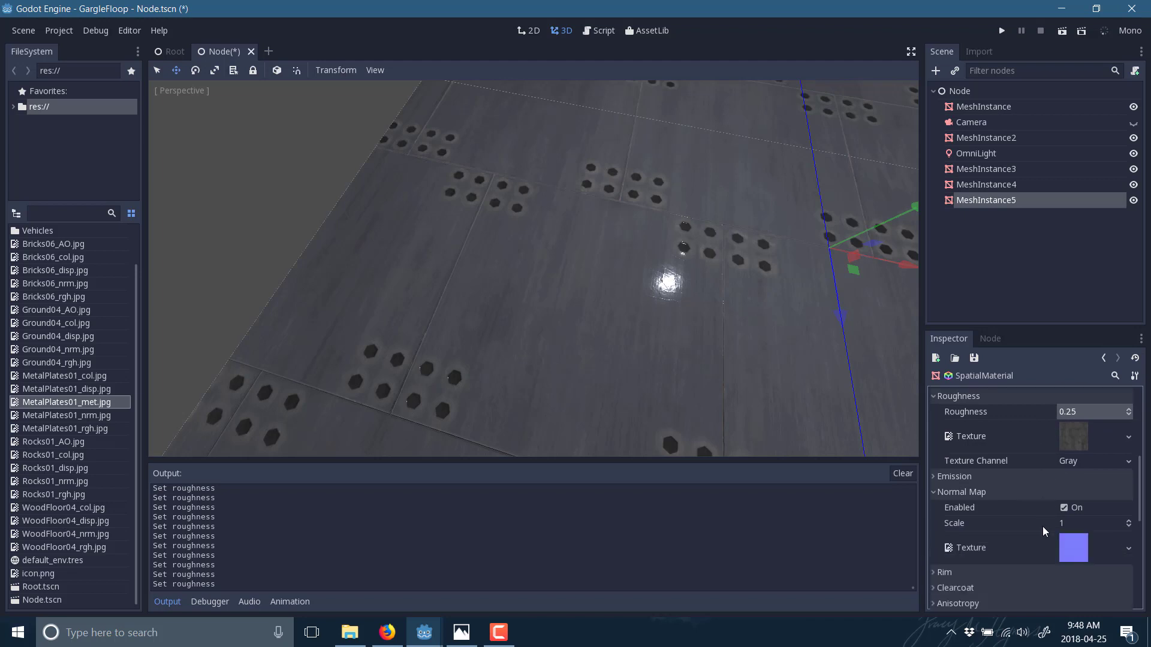
# Set the Normal Map Scale to 13.12, then orbit back to the floor and spheres.
pyautogui.click(1073, 527)
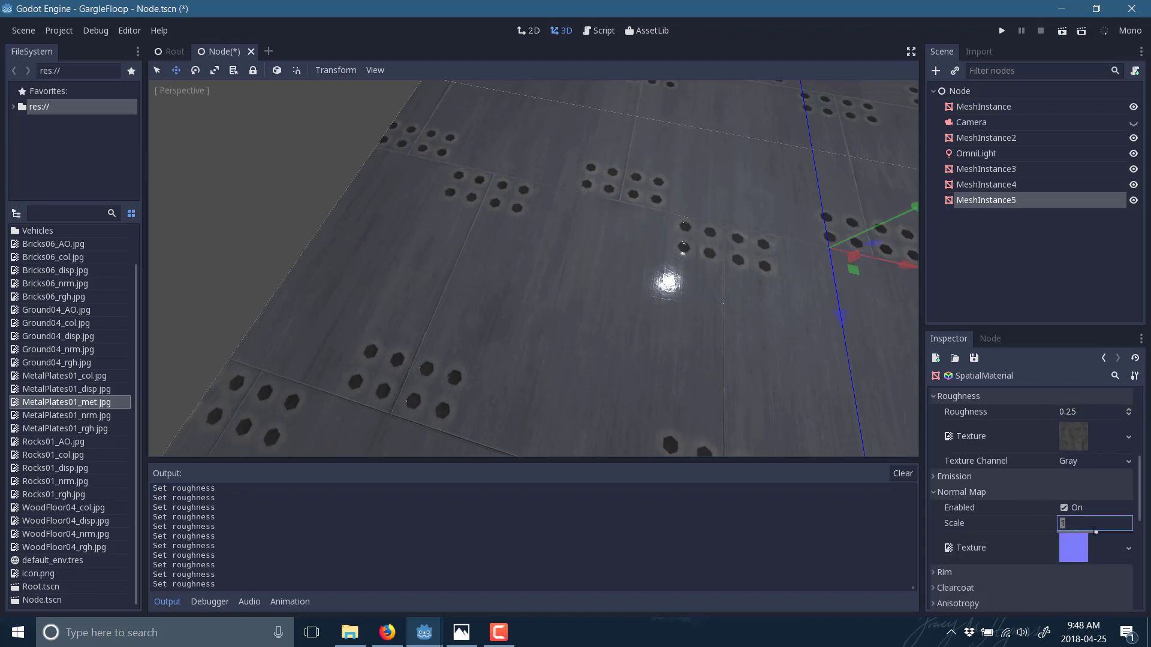
pyautogui.click(1098, 539)
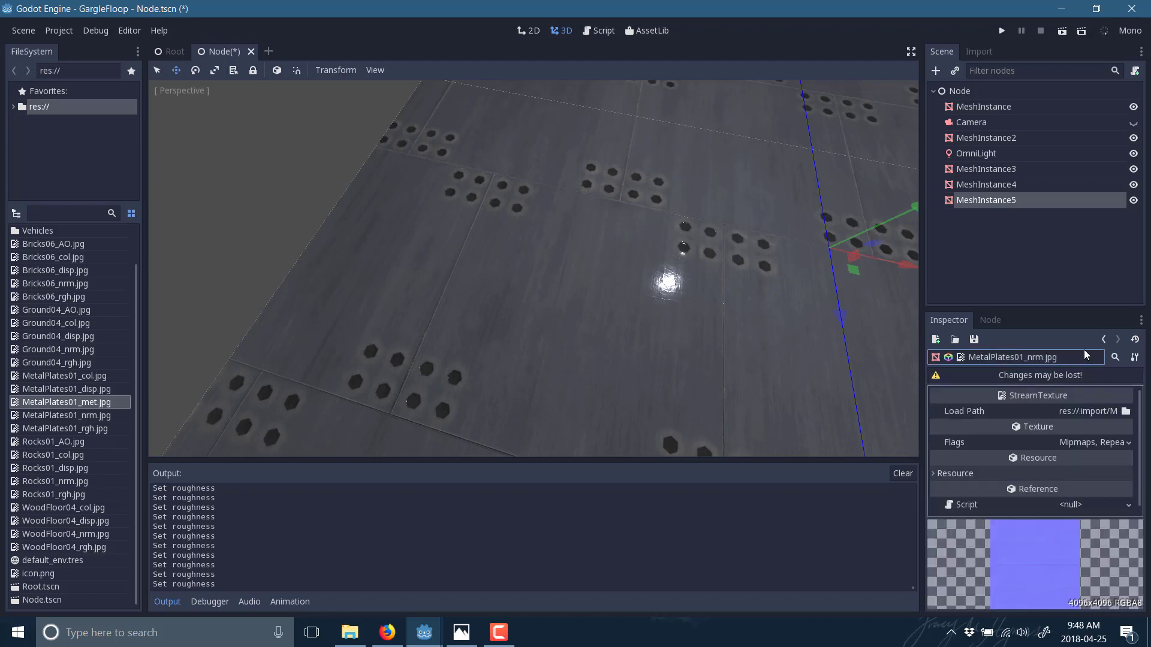
pyautogui.click(1103, 340)
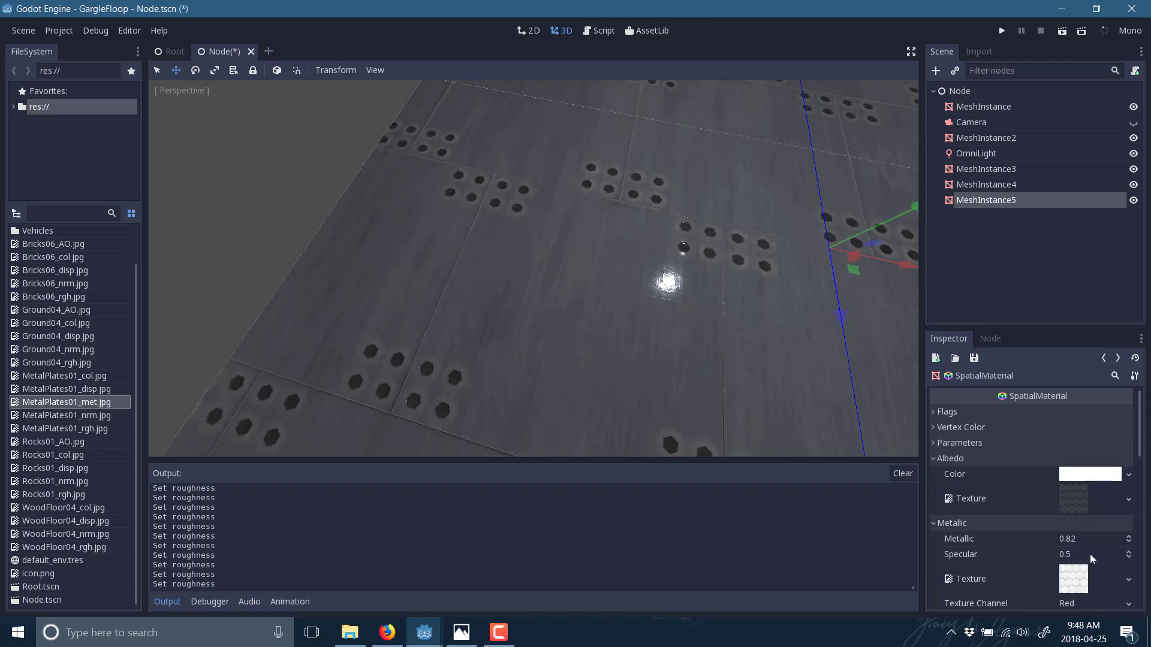
pyautogui.scroll(-4, 1091, 559)
pyautogui.scroll(-2, 1076, 555)
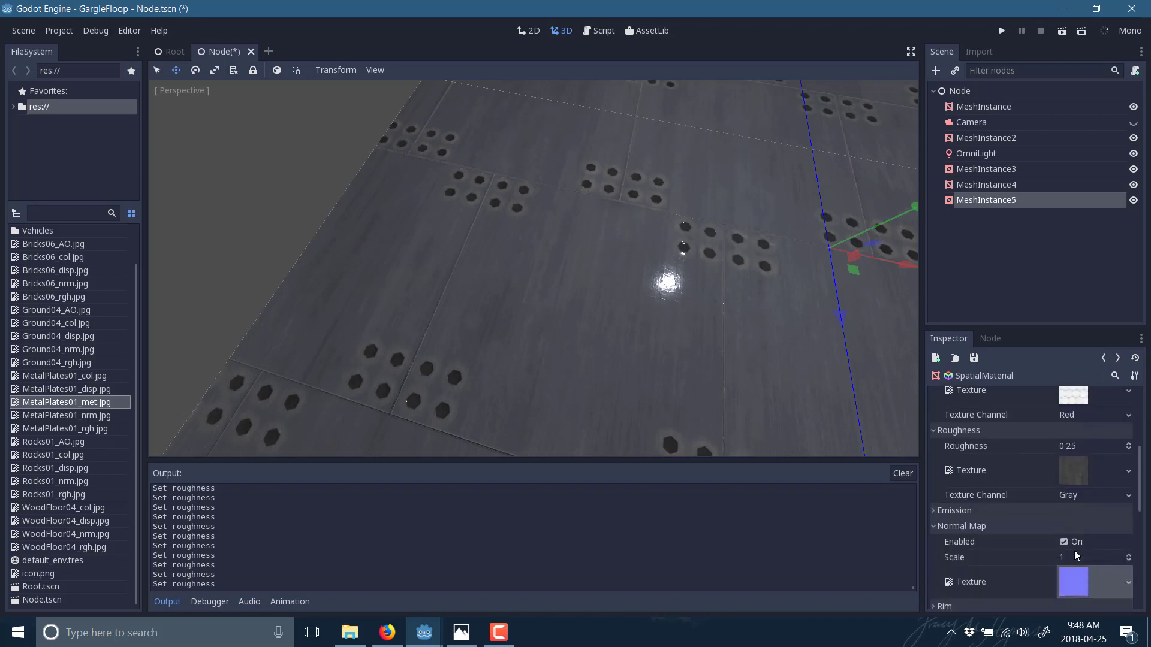
pyautogui.click(1070, 559)
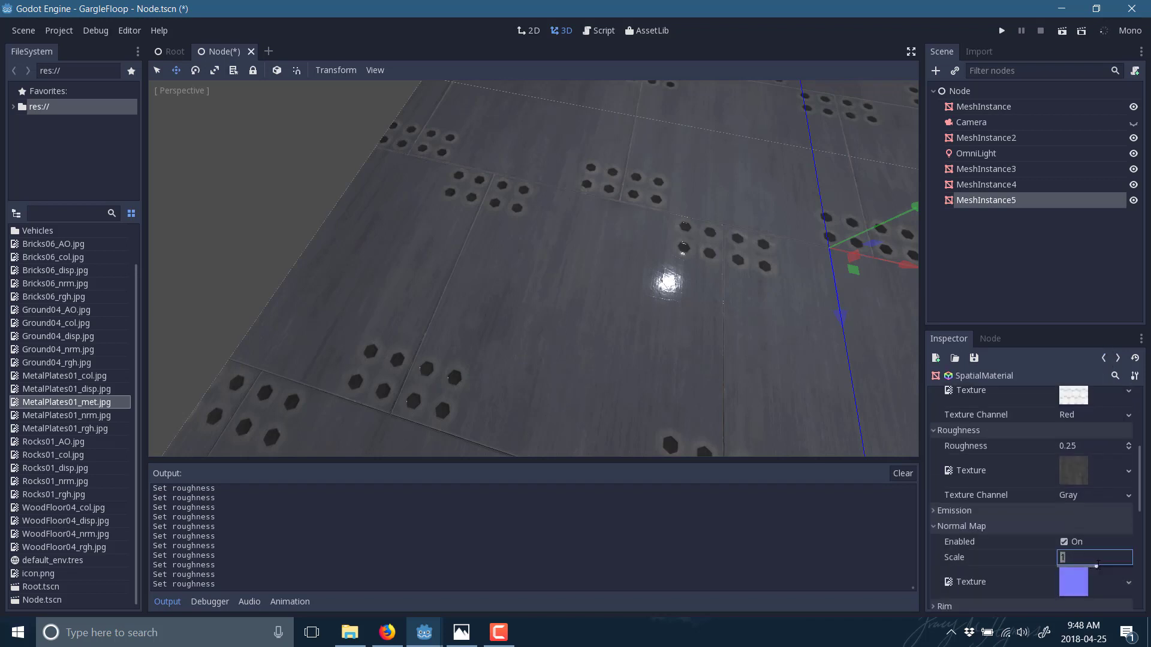
pyautogui.moveTo(1100, 569)
pyautogui.mouseDown()
pyautogui.moveTo(1068, 561)
pyautogui.moveTo(1106, 558)
pyautogui.mouseUp()
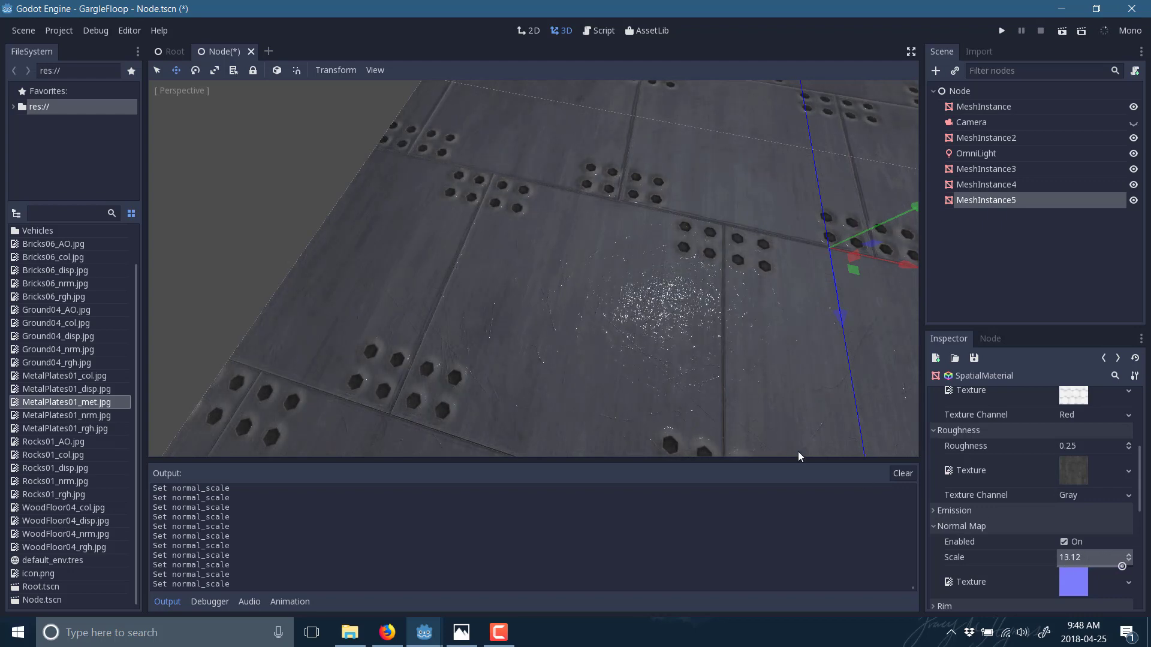
pyautogui.moveTo(783, 437); pyautogui.dragTo(745, 349, button='middle')
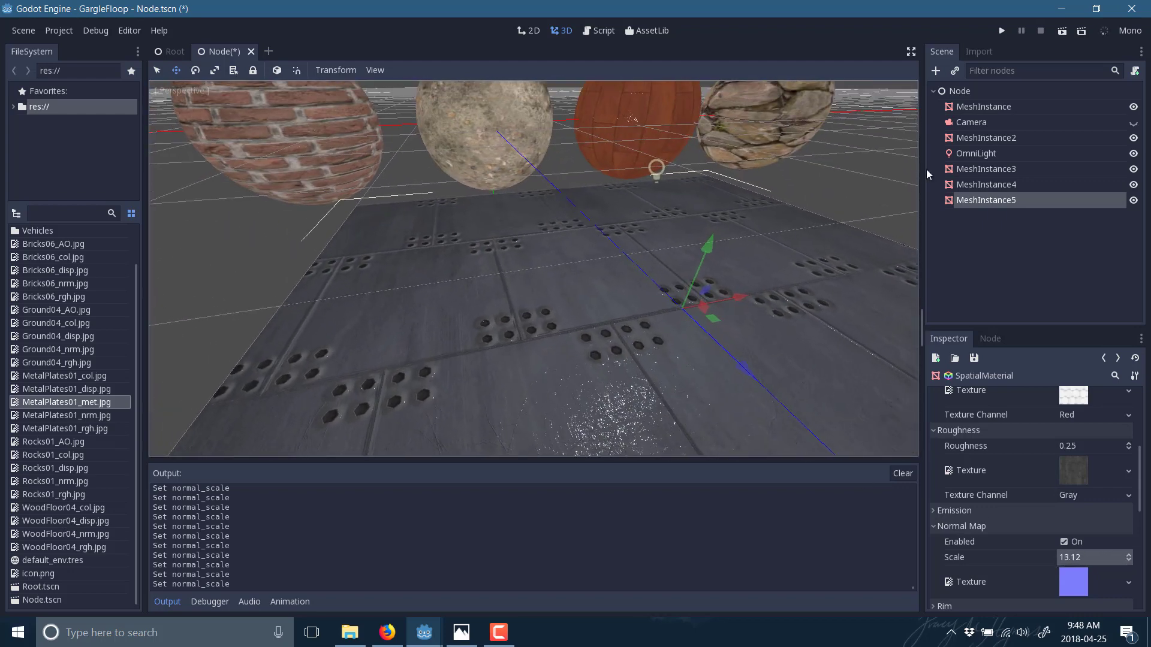
# Move the OmniLight along X over the metal floor and look around the lit plates.
pyautogui.click(976, 155)
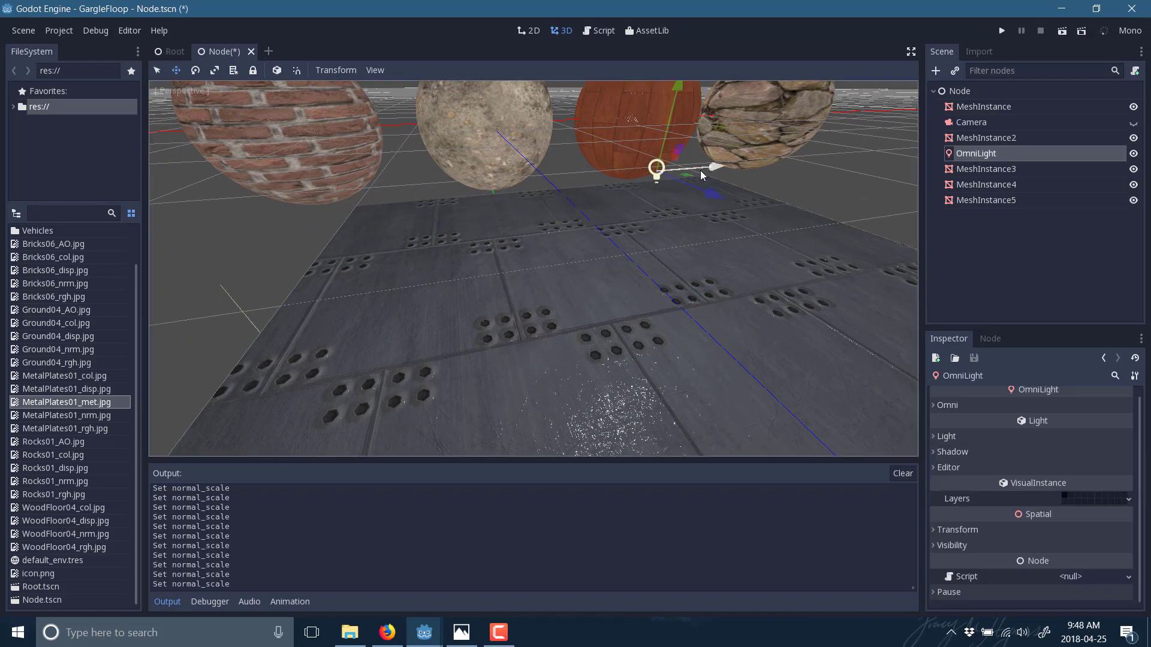
pyautogui.moveTo(691, 178)
pyautogui.mouseDown()
pyautogui.moveTo(301, 278)
pyautogui.moveTo(459, 298)
pyautogui.moveTo(694, 301)
pyautogui.moveTo(833, 286)
pyautogui.moveTo(523, 356)
pyautogui.mouseUp()
pyautogui.moveTo(498, 396)
pyautogui.mouseDown(button='right')
pyautogui.moveTo(497, 473)
pyautogui.moveTo(497, 390)
pyautogui.moveTo(456, 389)
pyautogui.moveTo(498, 360)
pyautogui.moveTo(510, 294)
pyautogui.moveTo(516, 402)
pyautogui.moveTo(492, 399)
pyautogui.mouseUp(button='right')
pyautogui.moveTo(674, 372)
pyautogui.mouseDown(button='right')
pyautogui.moveTo(674, 336)
pyautogui.moveTo(713, 333)
pyautogui.moveTo(710, 345)
pyautogui.mouseUp(button='right')
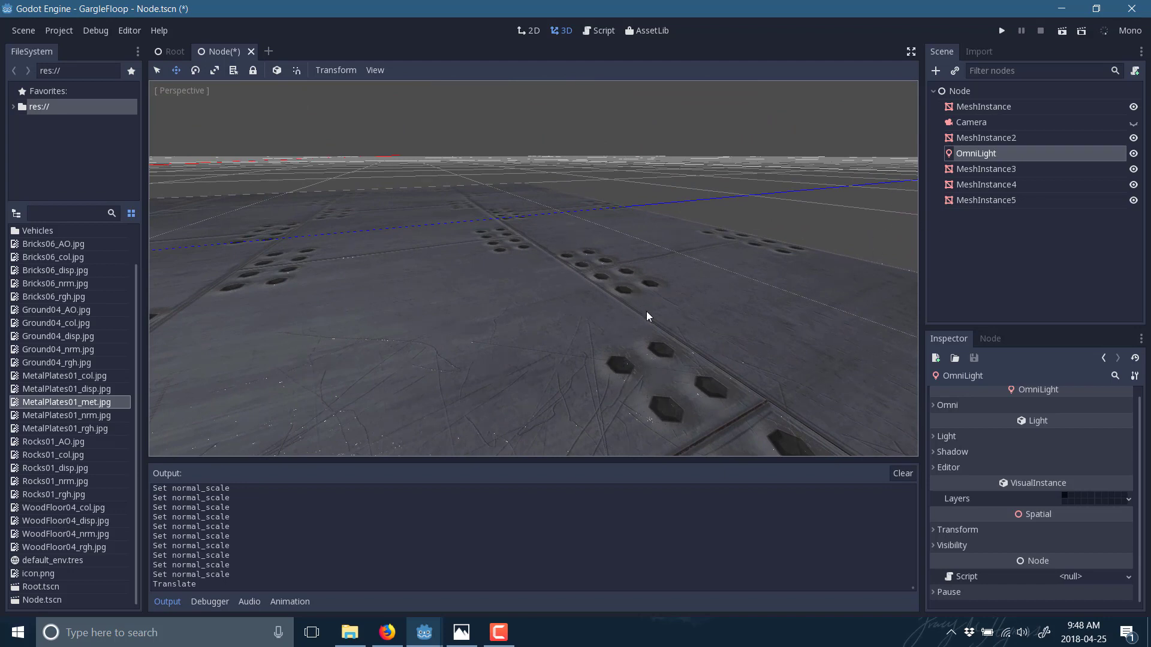
pyautogui.moveTo(648, 316)
pyautogui.mouseDown(button='right')
pyautogui.moveTo(624, 308)
pyautogui.moveTo(623, 345)
pyautogui.moveTo(605, 345)
pyautogui.moveTo(618, 312)
pyautogui.moveTo(606, 318)
pyautogui.moveTo(594, 299)
pyautogui.moveTo(605, 336)
pyautogui.moveTo(599, 311)
pyautogui.moveTo(594, 329)
pyautogui.mouseUp(button='right')
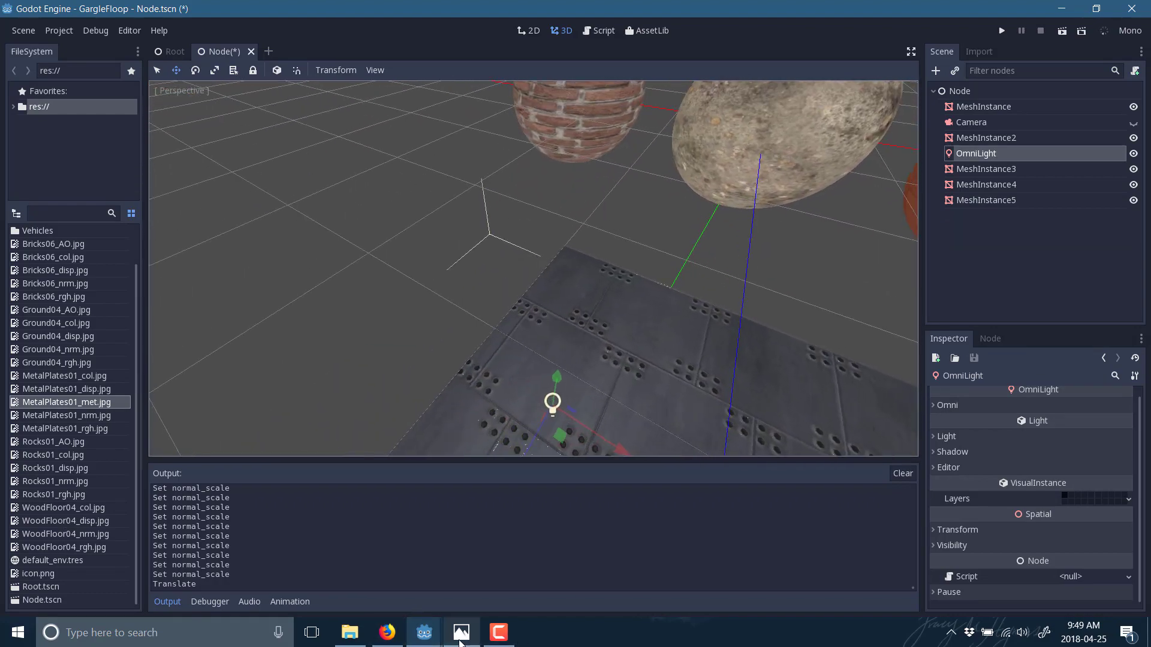
# View the MetalPlates01 colour, displacement, metallic, normal and roughness maps in Photos.
pyautogui.click(350, 632)
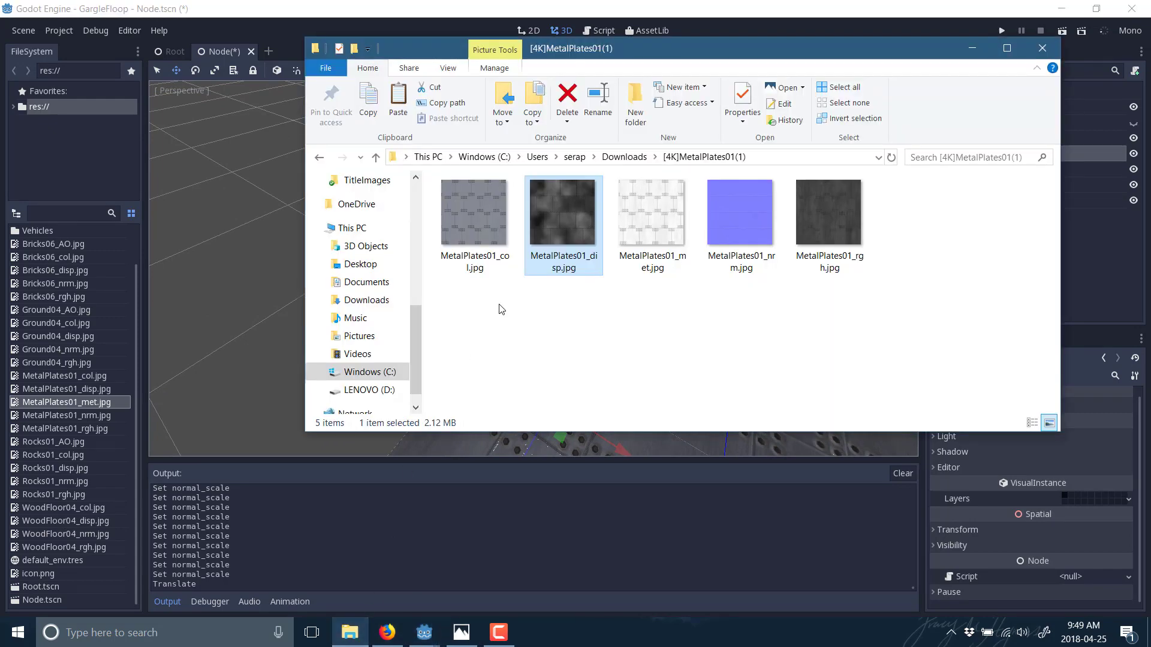
pyautogui.doubleClick(483, 232)
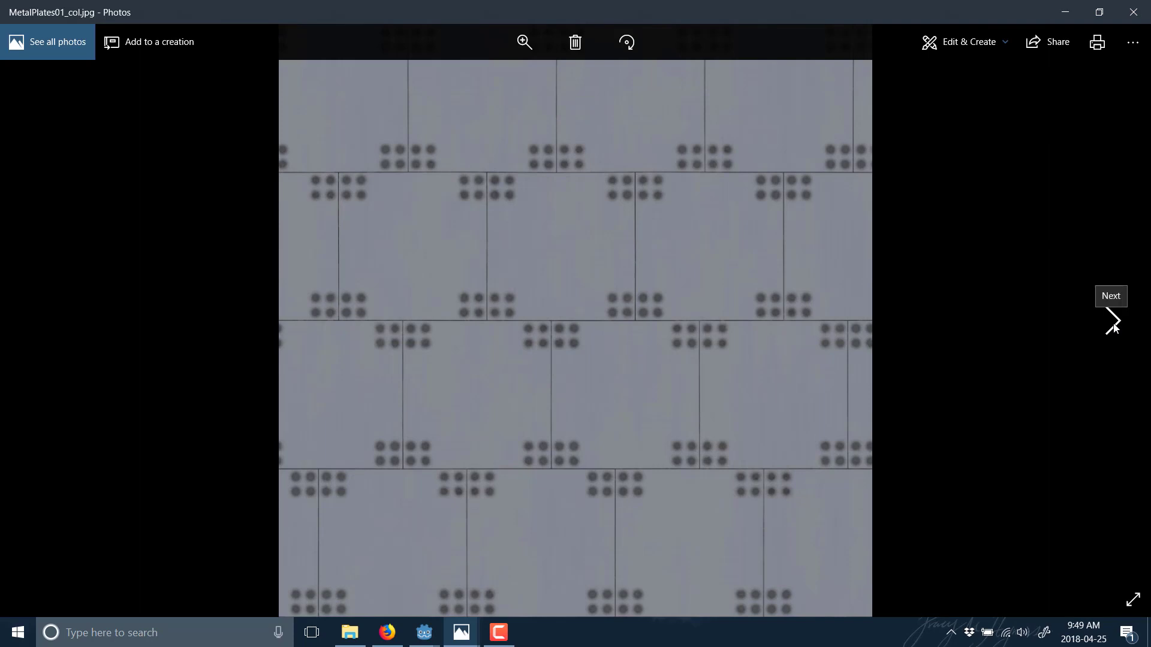
pyautogui.click(1113, 324)
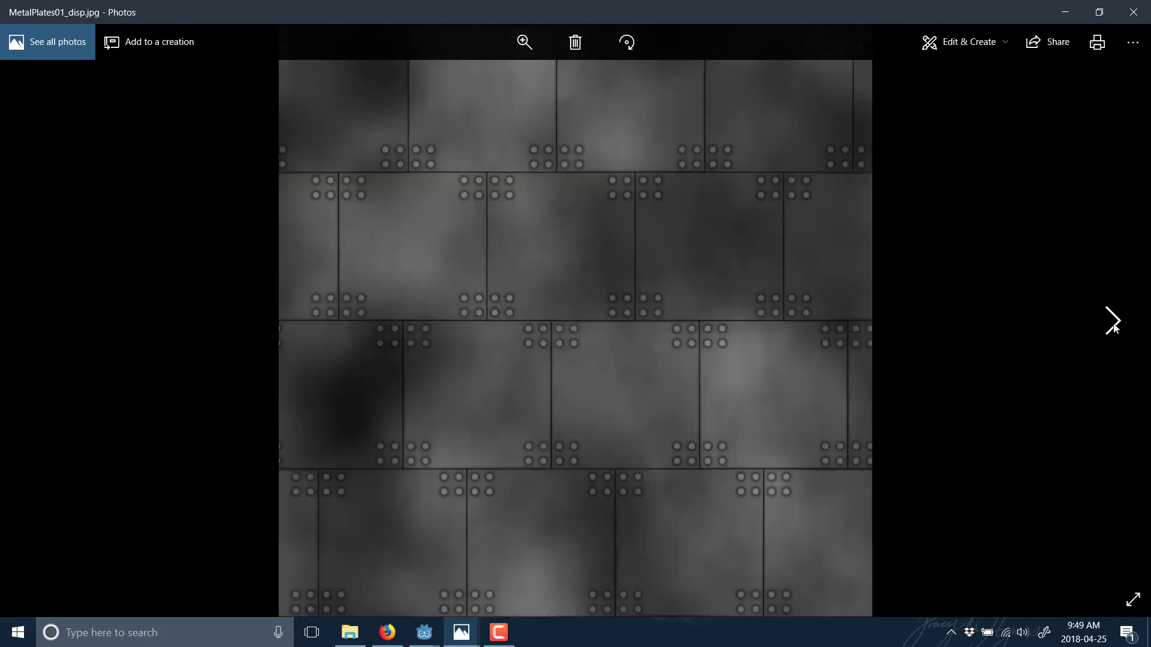
pyautogui.click(1114, 324)
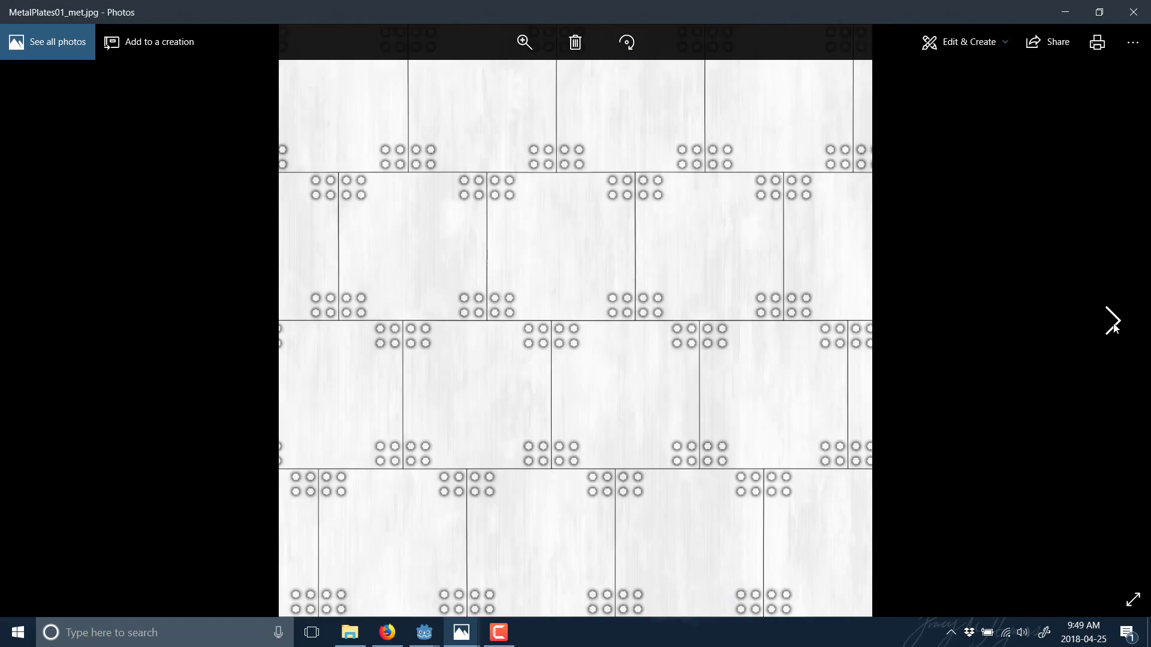
pyautogui.click(1113, 324)
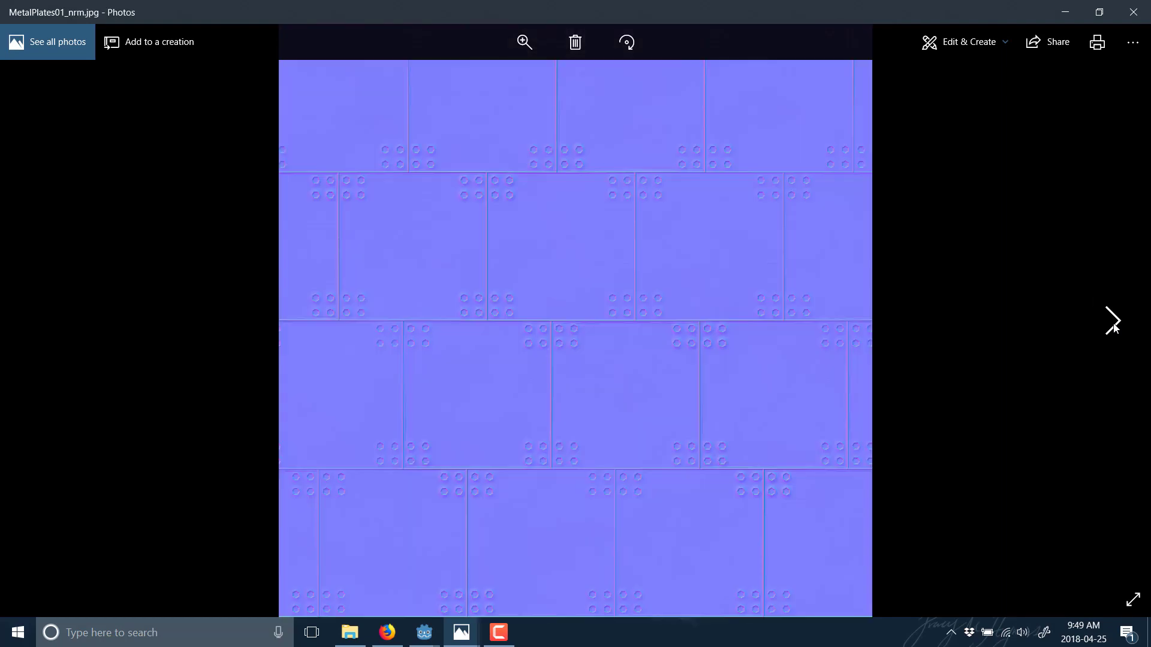
pyautogui.click(1113, 324)
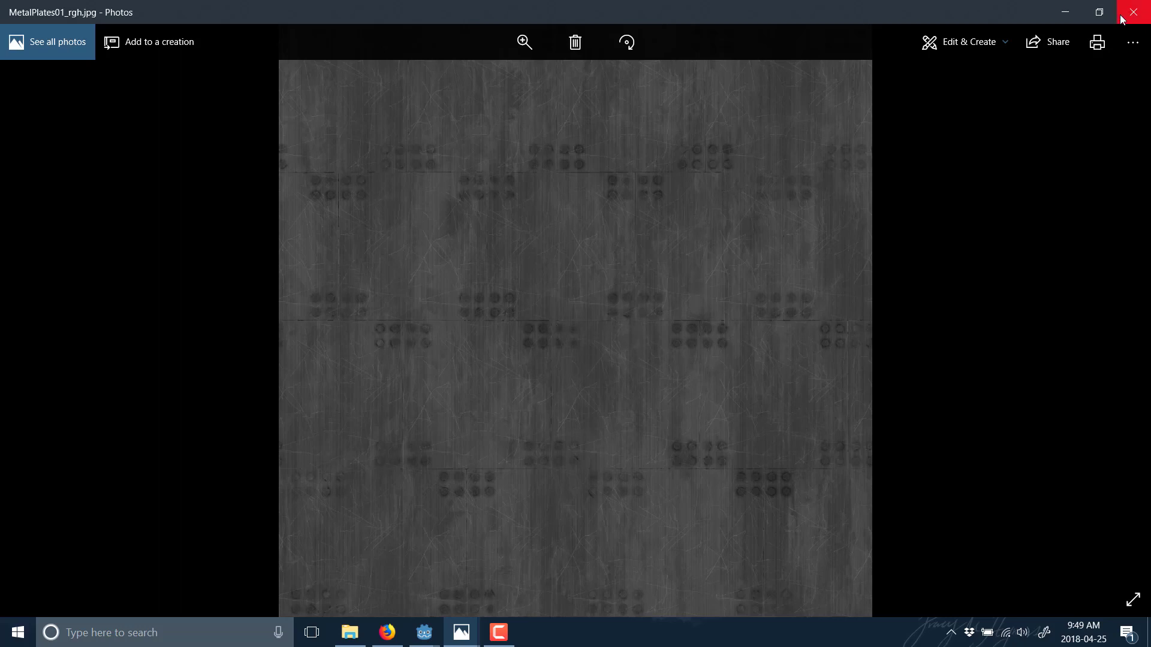
# Edit the MeshInstance5 floor material, raising its Roughness to 0.64, and inspect the shine.
pyautogui.moveTo(423, 632)
pyautogui.click(531, 576)
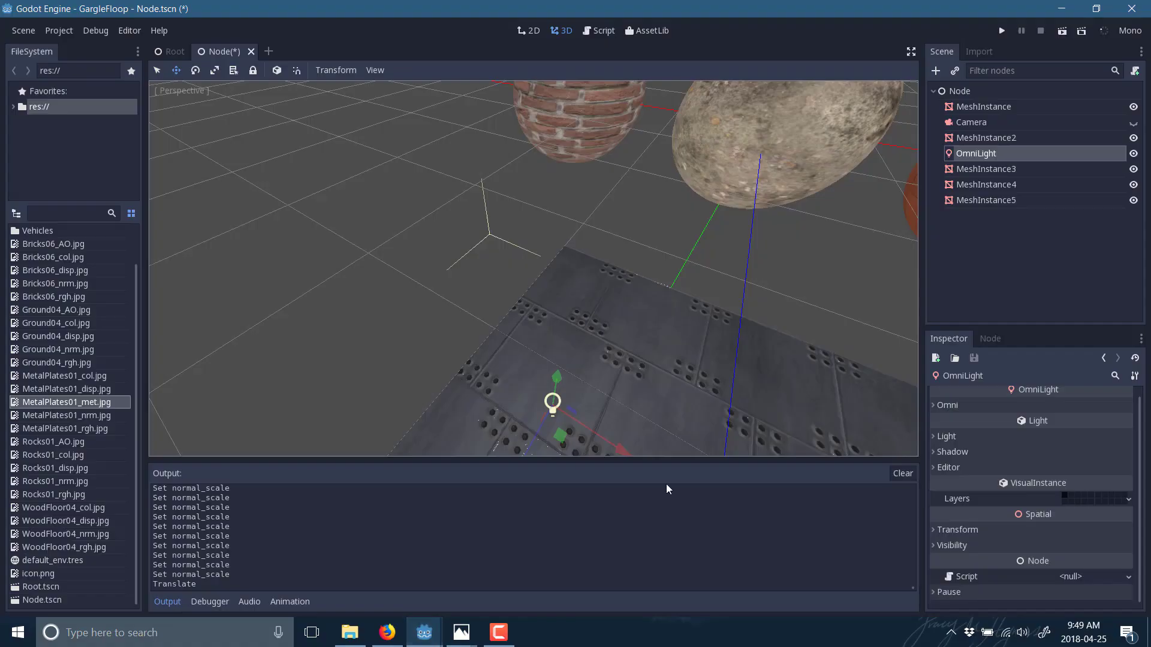
pyautogui.moveTo(534, 270); pyautogui.dragTo(534, 270, button='right')
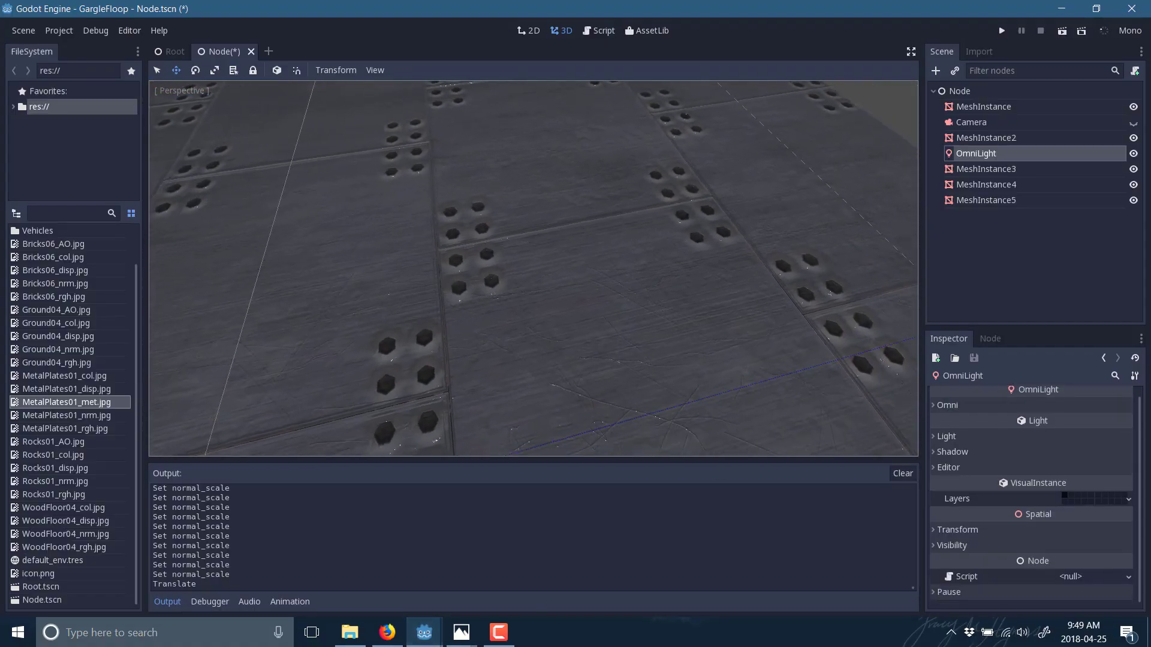
pyautogui.click(989, 201)
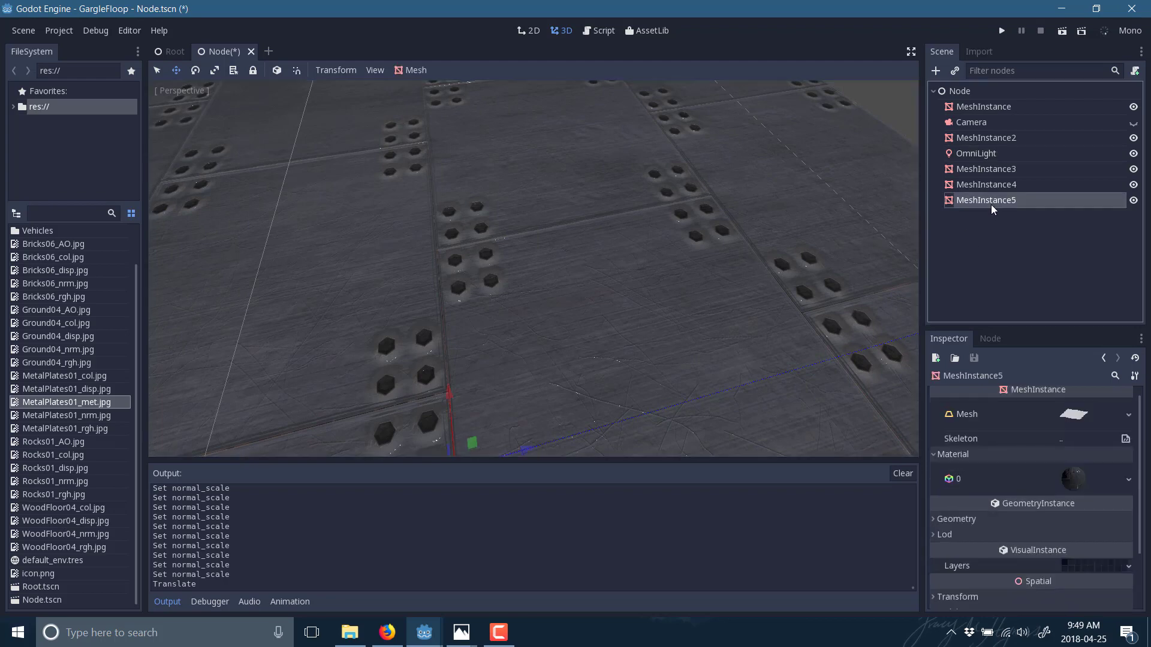
pyautogui.click(1129, 477)
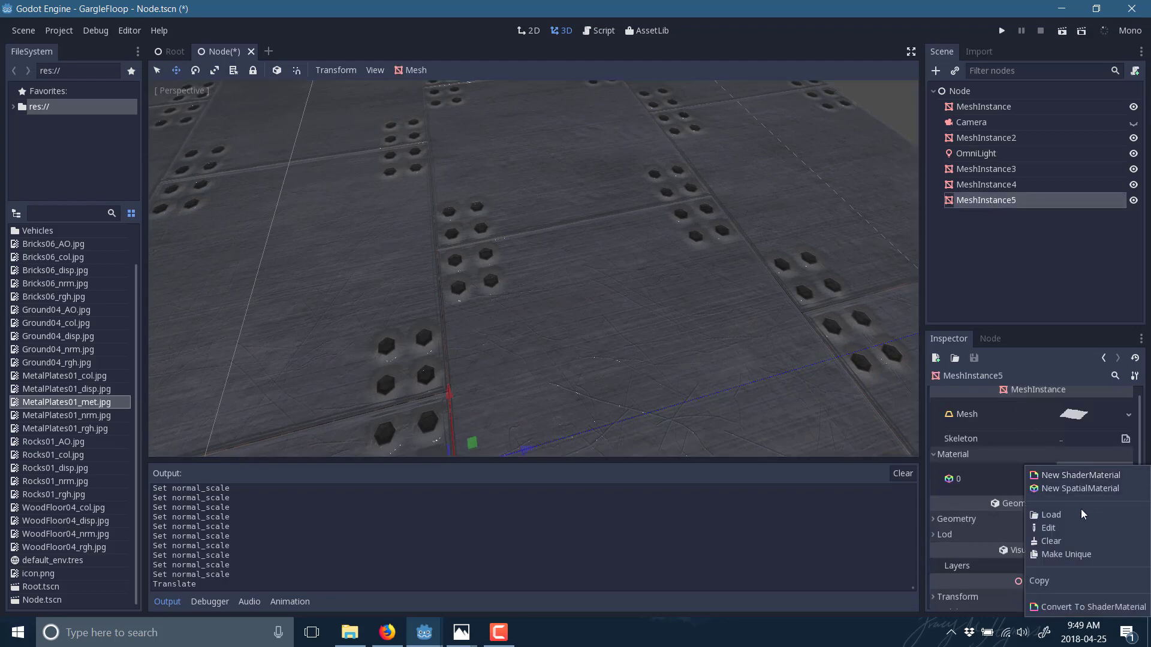
pyautogui.click(1066, 528)
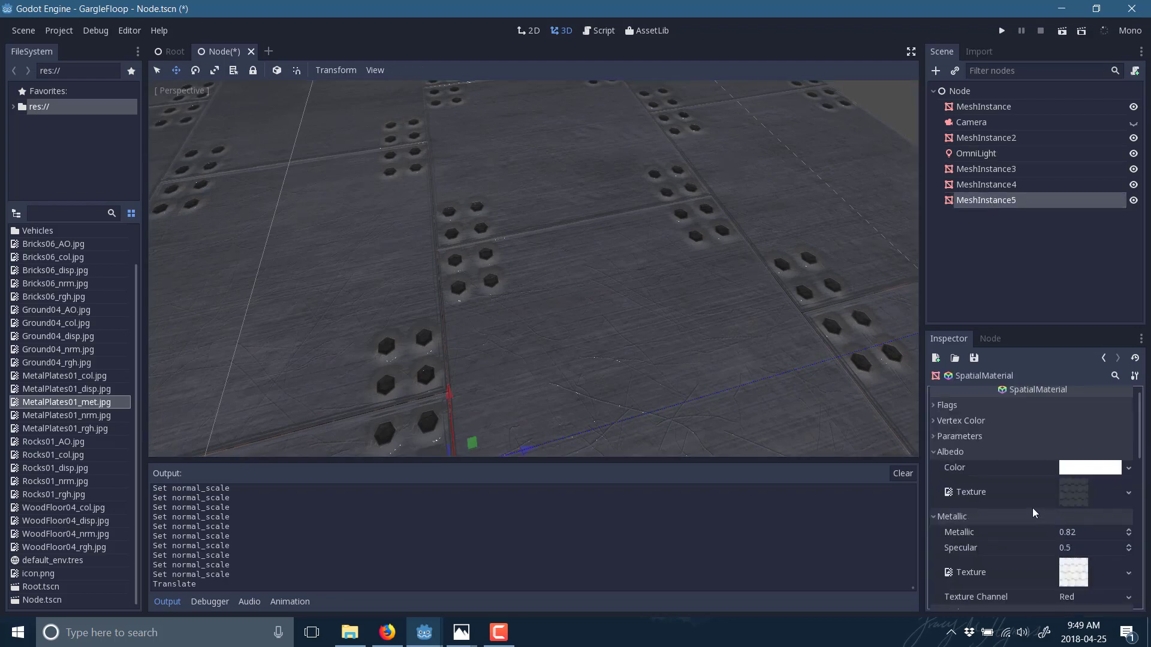
pyautogui.scroll(-3, 1032, 513)
pyautogui.scroll(-1, 1032, 513)
pyautogui.click(1079, 529)
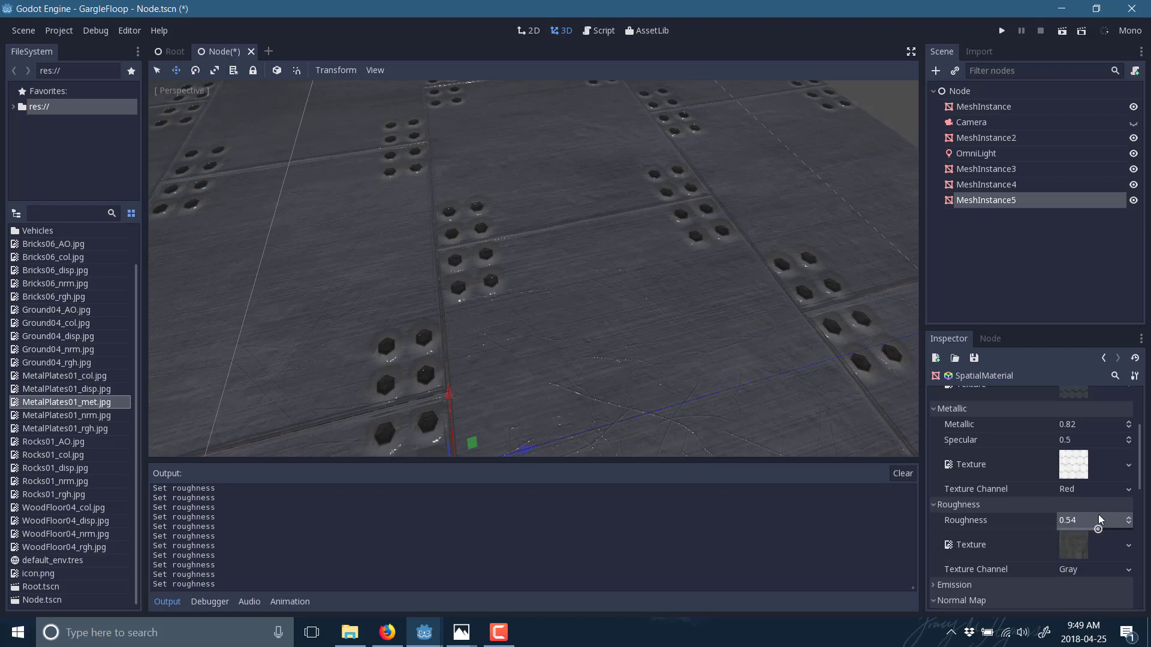
pyautogui.moveTo(747, 351); pyautogui.dragTo(747, 351, button='right')
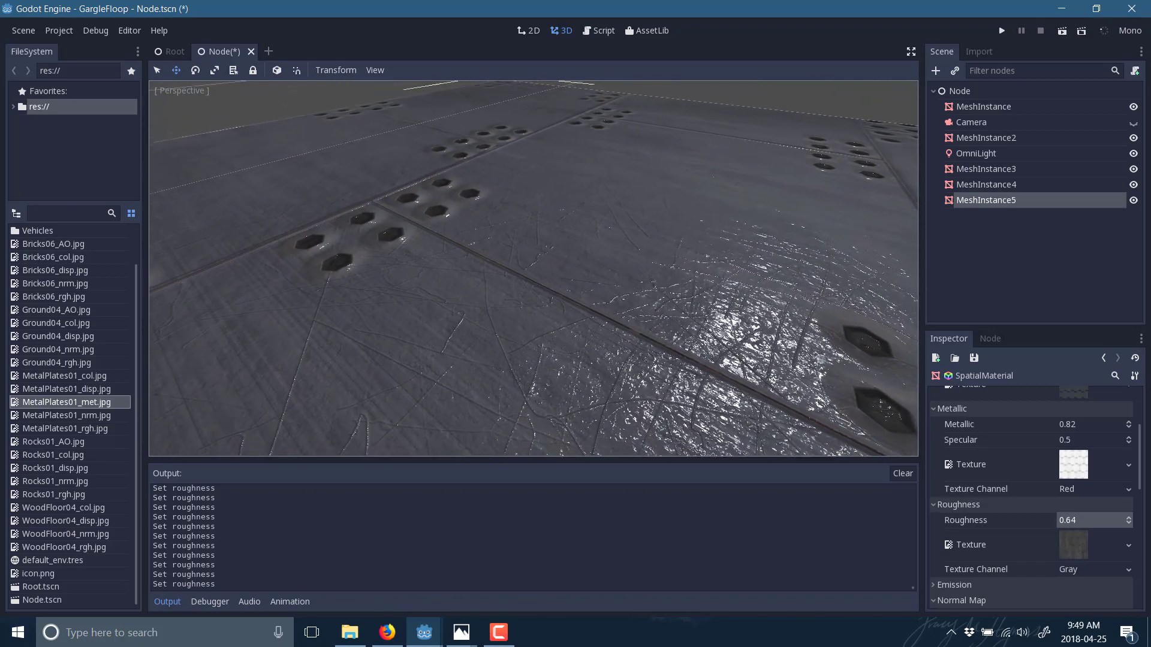
pyautogui.moveTo(747, 351); pyautogui.dragTo(739, 391, button='right')
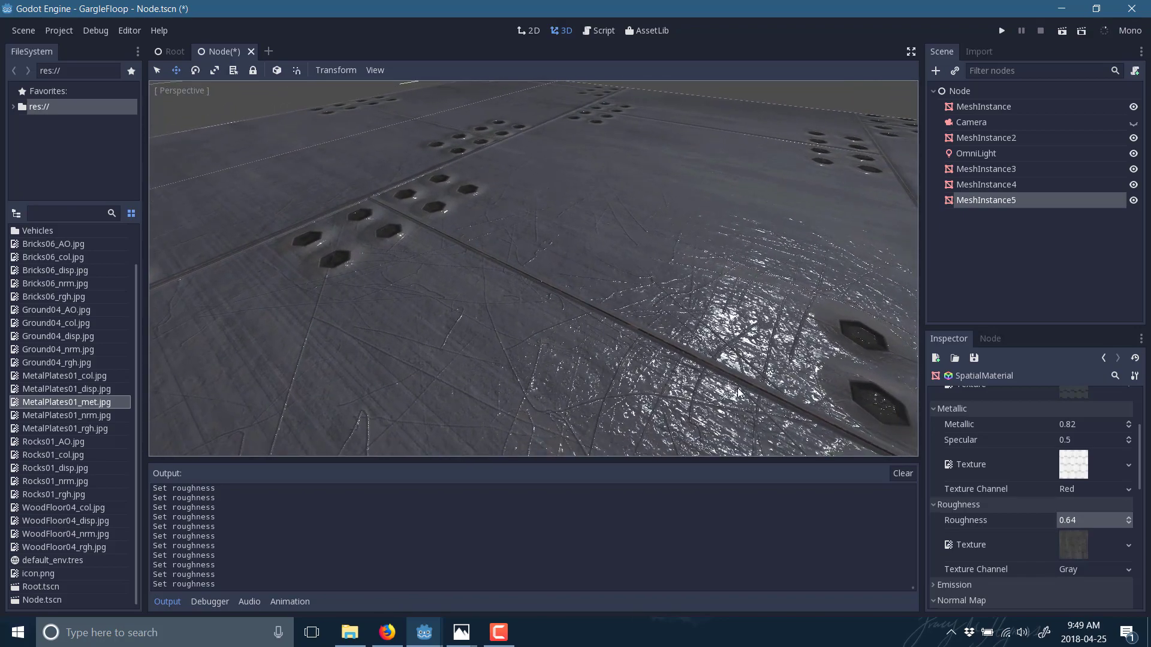
# In Firefox, browse the full CC0 Textures catalogue via View all.
pyautogui.click(387, 633)
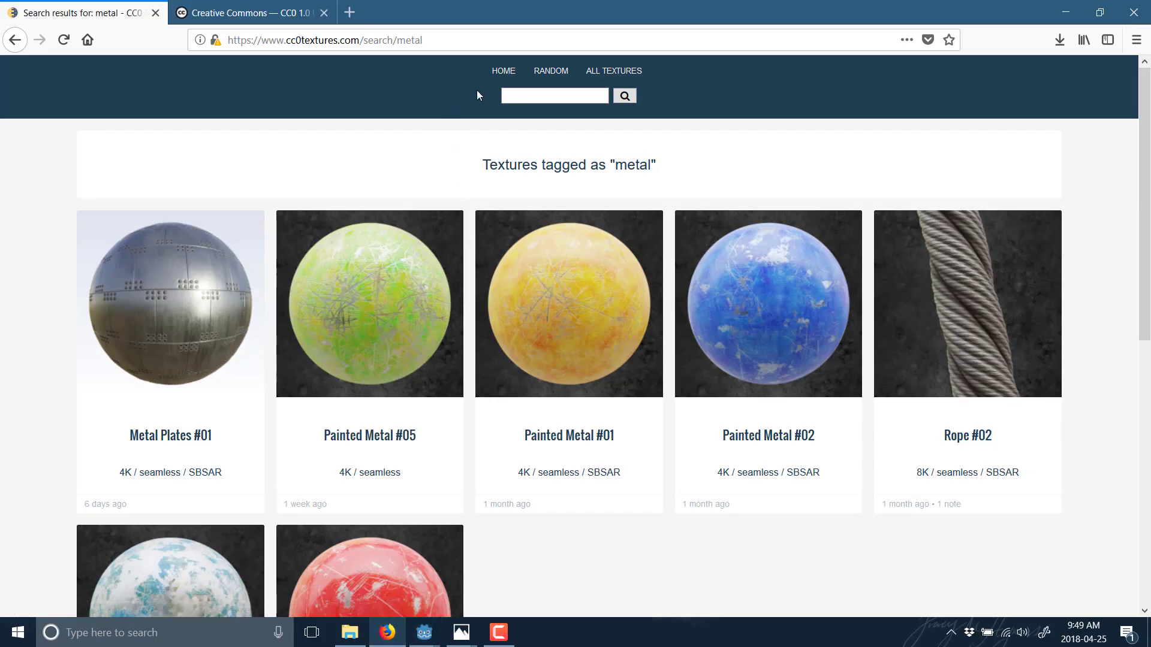
pyautogui.click(506, 72)
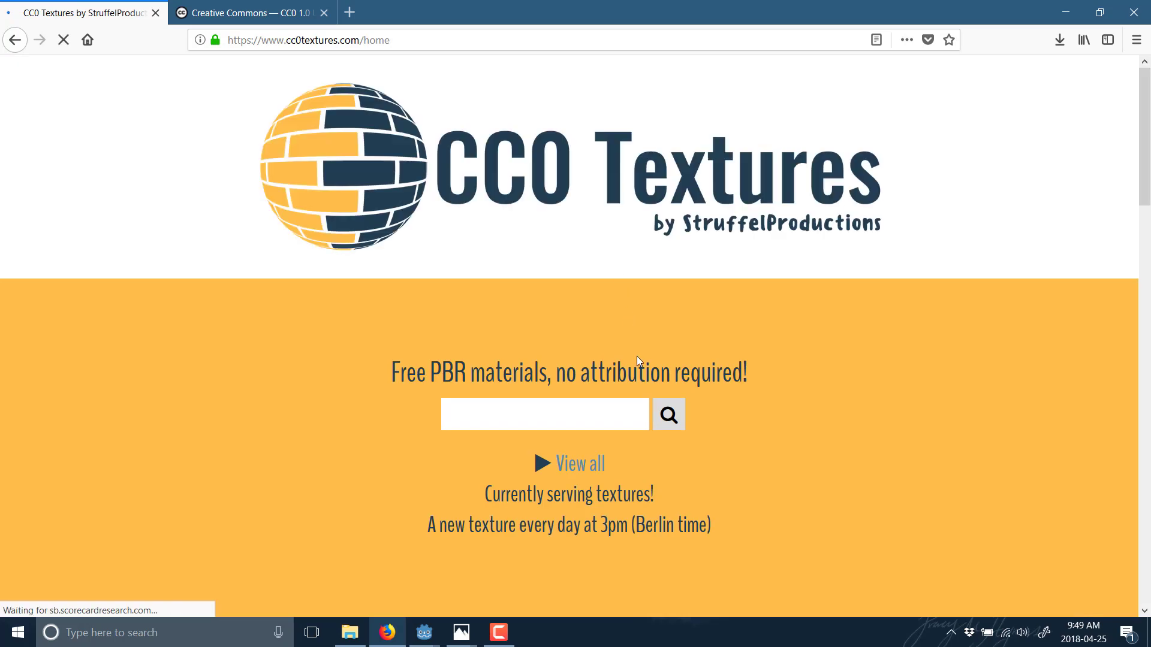
pyautogui.click(578, 463)
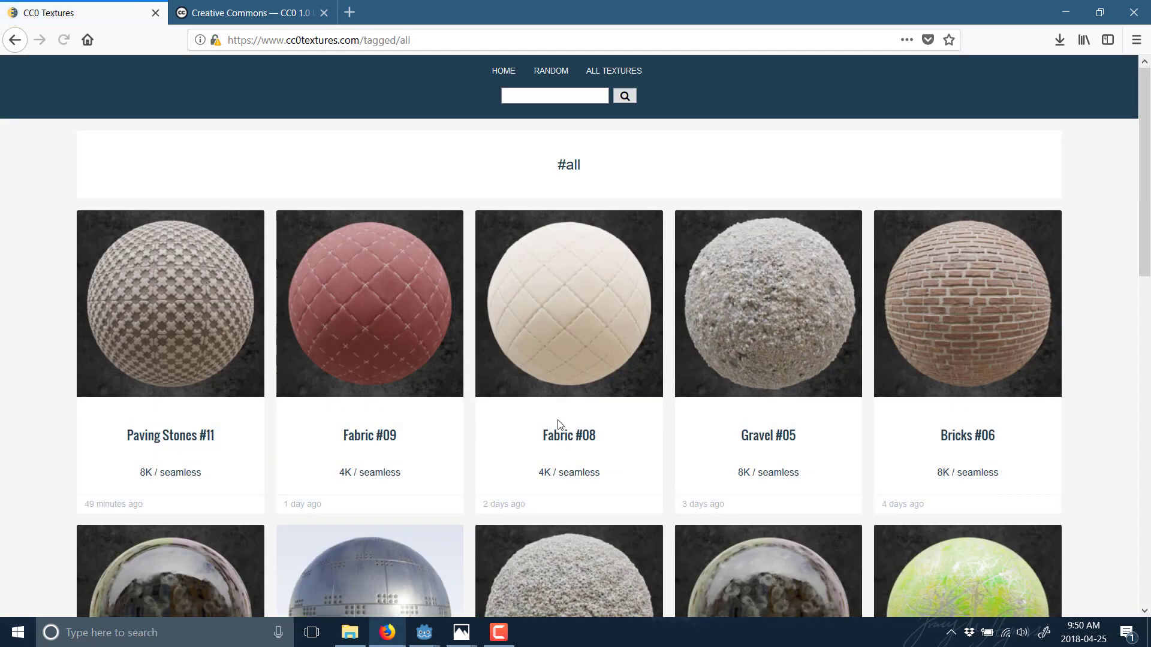
pyautogui.scroll(-2, 554, 420)
pyautogui.scroll(-1, 543, 401)
pyautogui.scroll(-2, 542, 403)
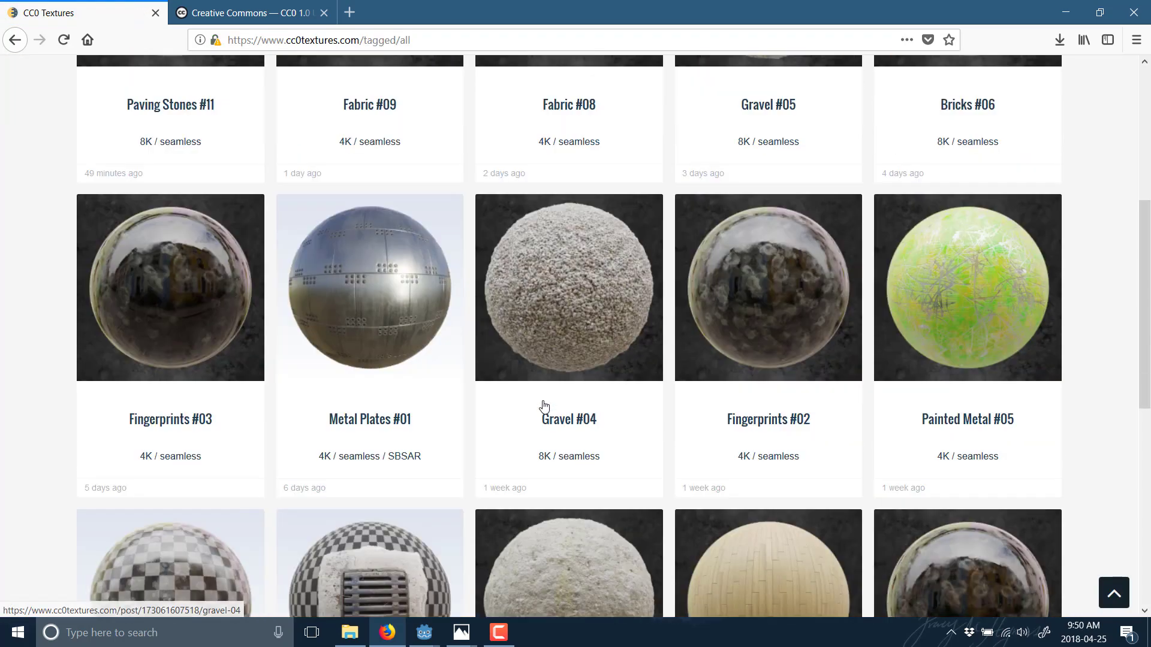
pyautogui.scroll(-1, 539, 395)
pyautogui.scroll(-2, 538, 392)
pyautogui.scroll(-2, 537, 392)
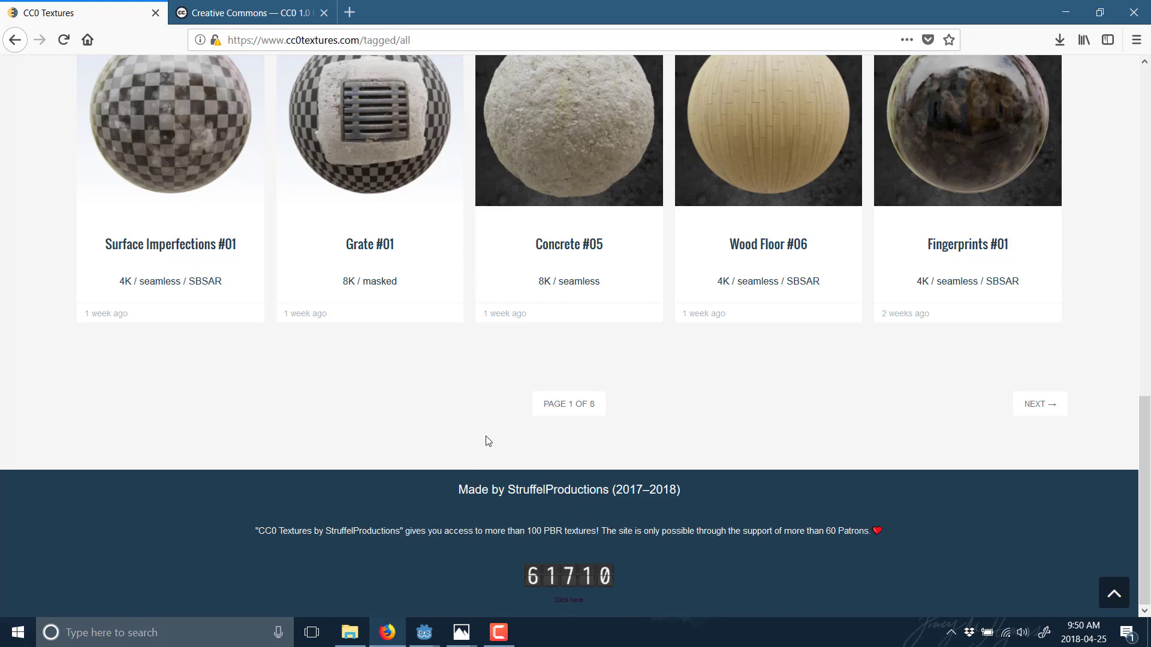
pyautogui.scroll(4, 600, 432)
pyautogui.scroll(4, 596, 411)
pyautogui.scroll(3, 591, 403)
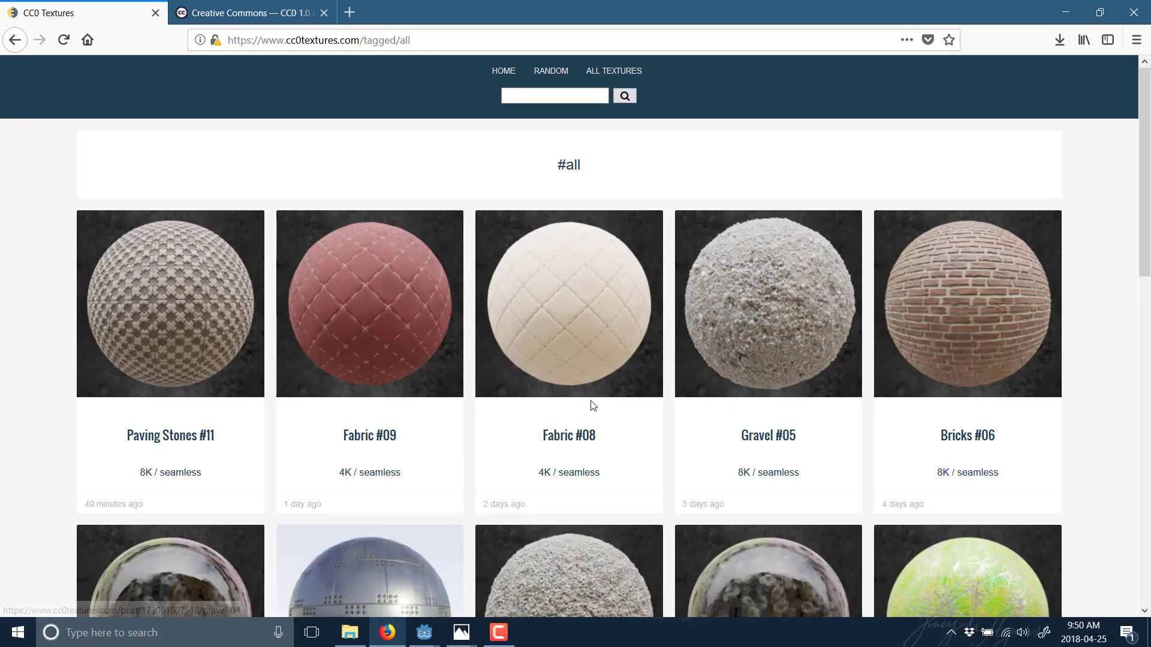
# Return to the CC0 Textures home page and scroll down to the intro video.
pyautogui.click(504, 80)
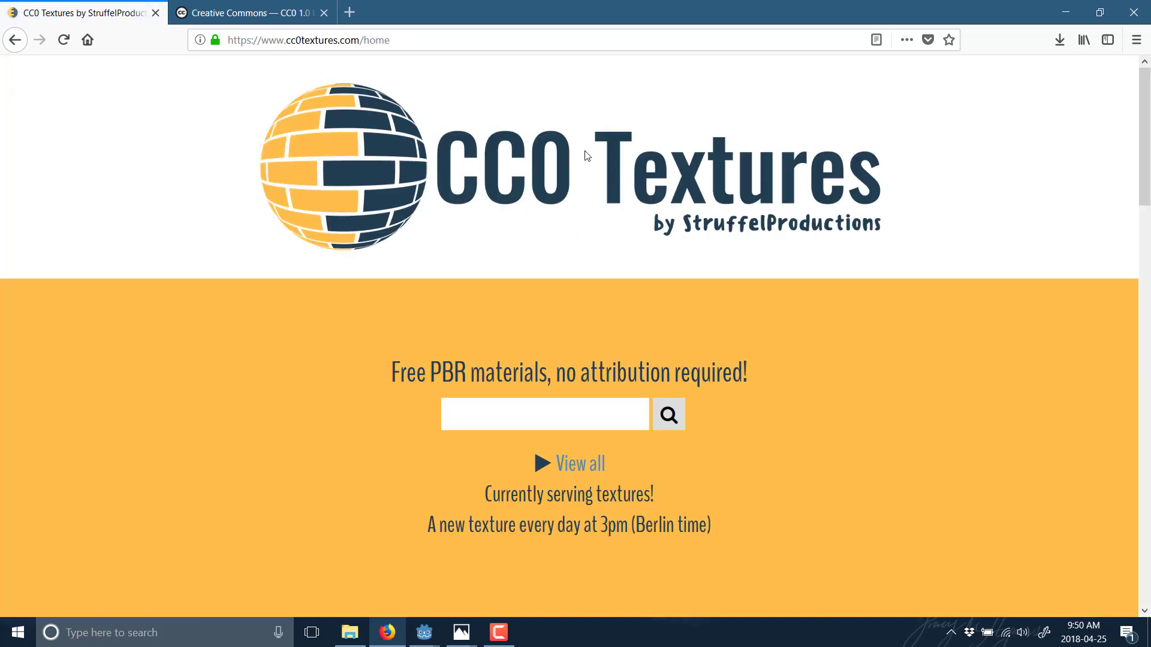
pyautogui.scroll(-5, 705, 132)
pyautogui.scroll(-6, 704, 138)
pyautogui.scroll(-5, 705, 133)
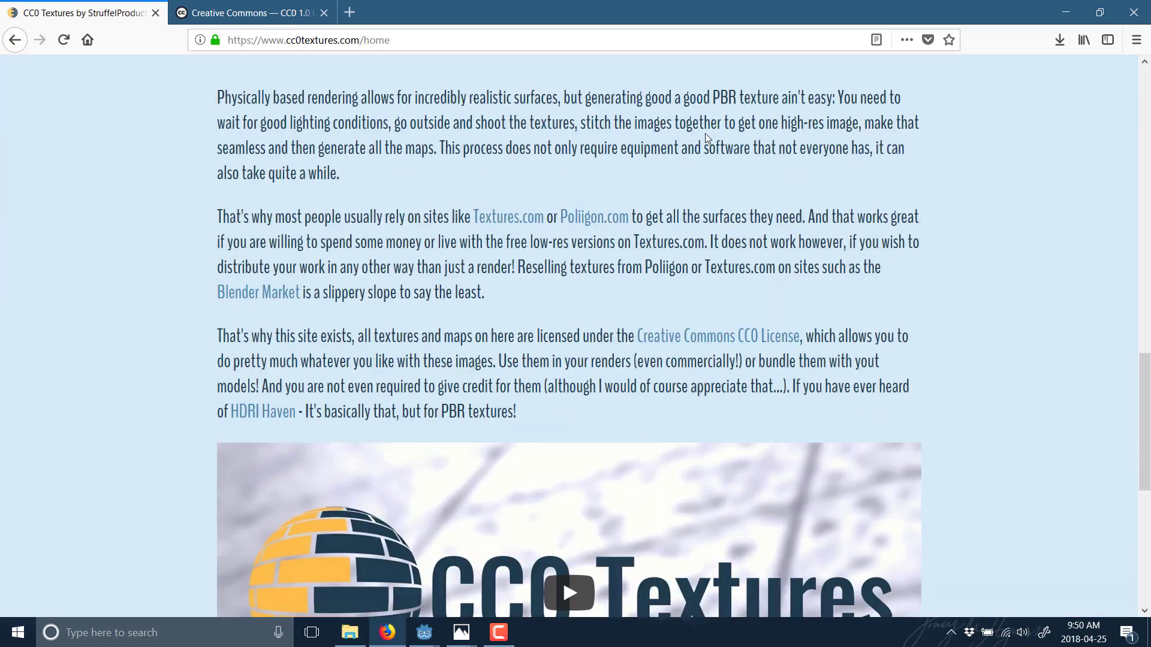
pyautogui.scroll(-5, 579, 201)
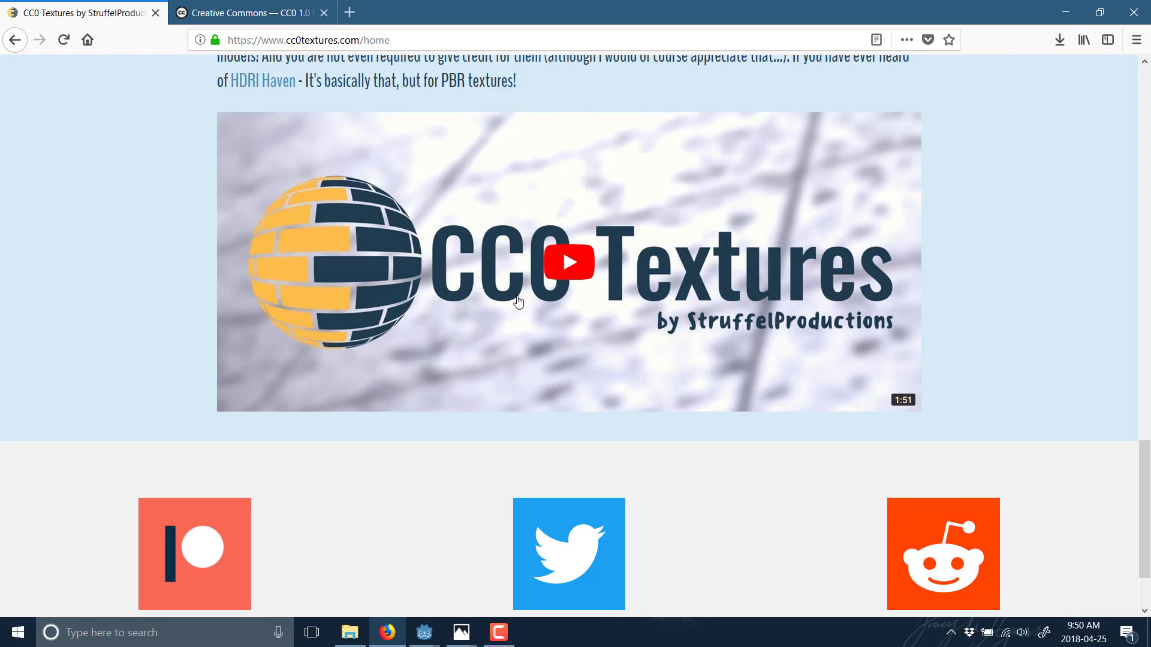
# Play the CC0 Textures intro video from about 0:32.
pyautogui.click(558, 272)
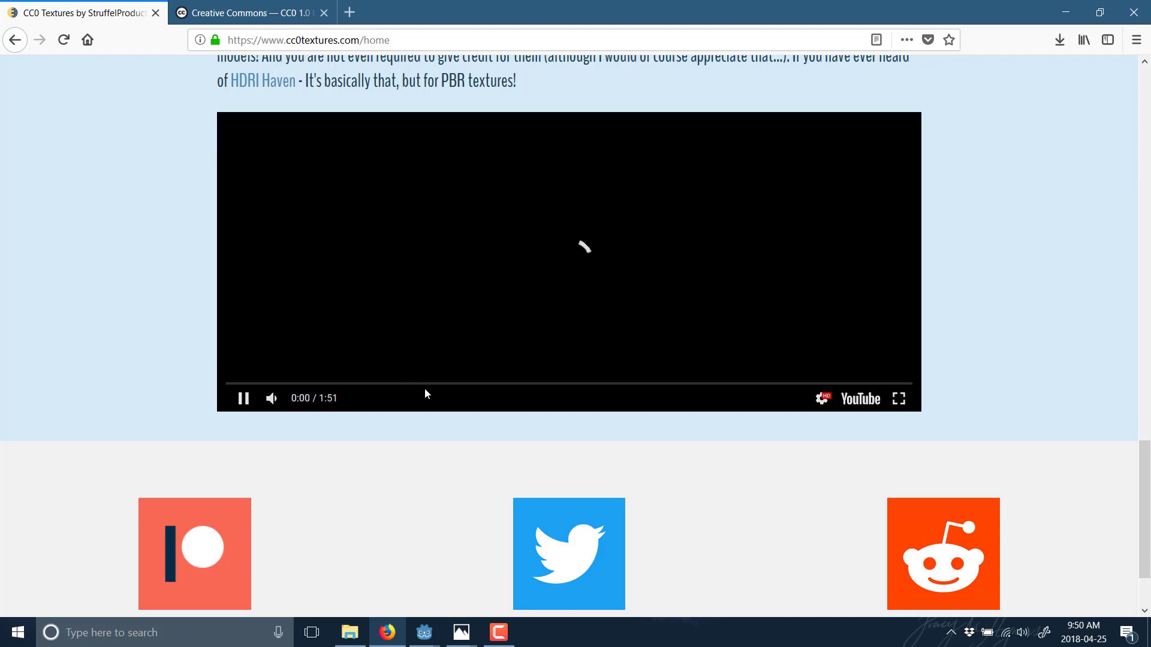
pyautogui.click(429, 384)
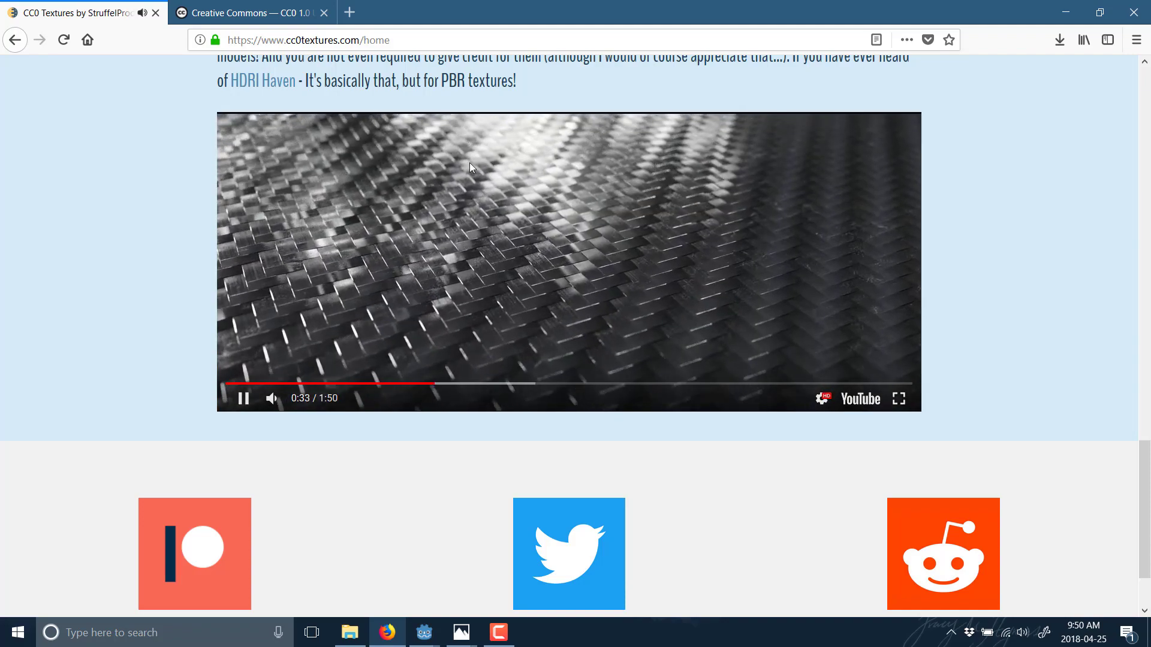